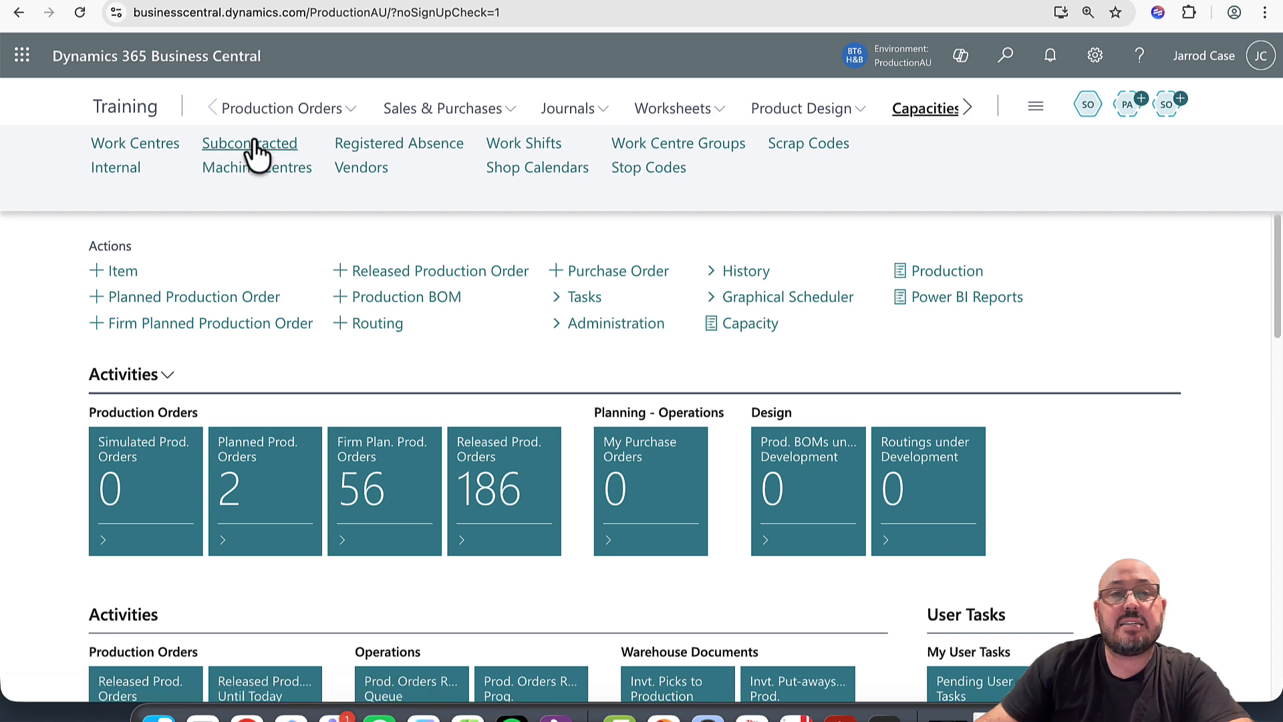
# Review the general and posting details of the subcontracted Heat Treatment work centre WC-00012, including its direct unit cost and subcontractor
pyautogui.click(251, 144)
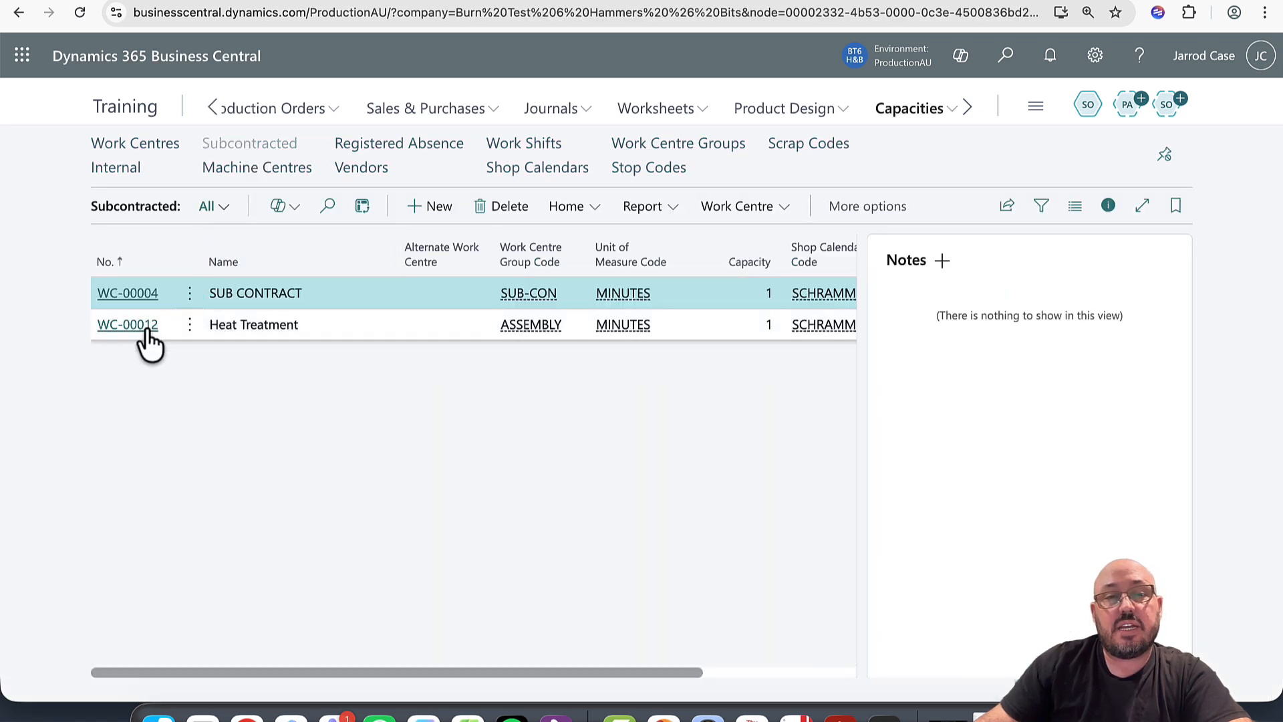
pyautogui.click(237, 324)
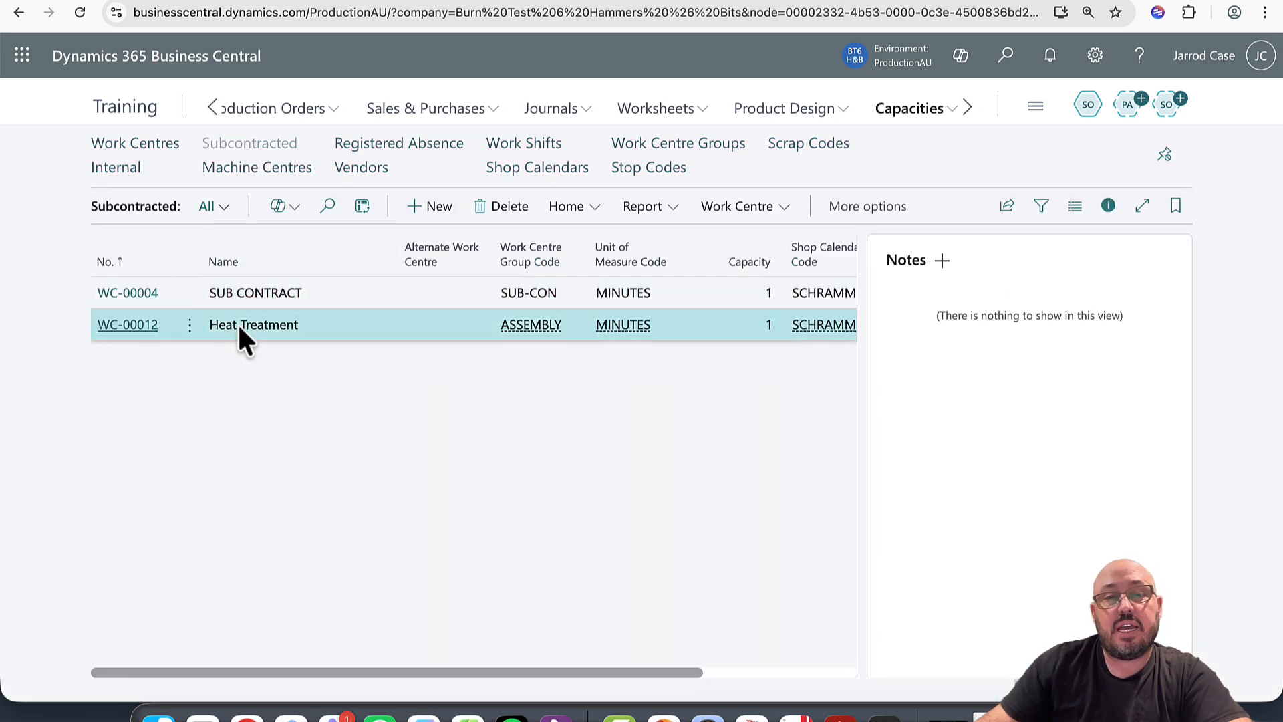
pyautogui.click(112, 326)
pyautogui.scroll(-1, 584, 497)
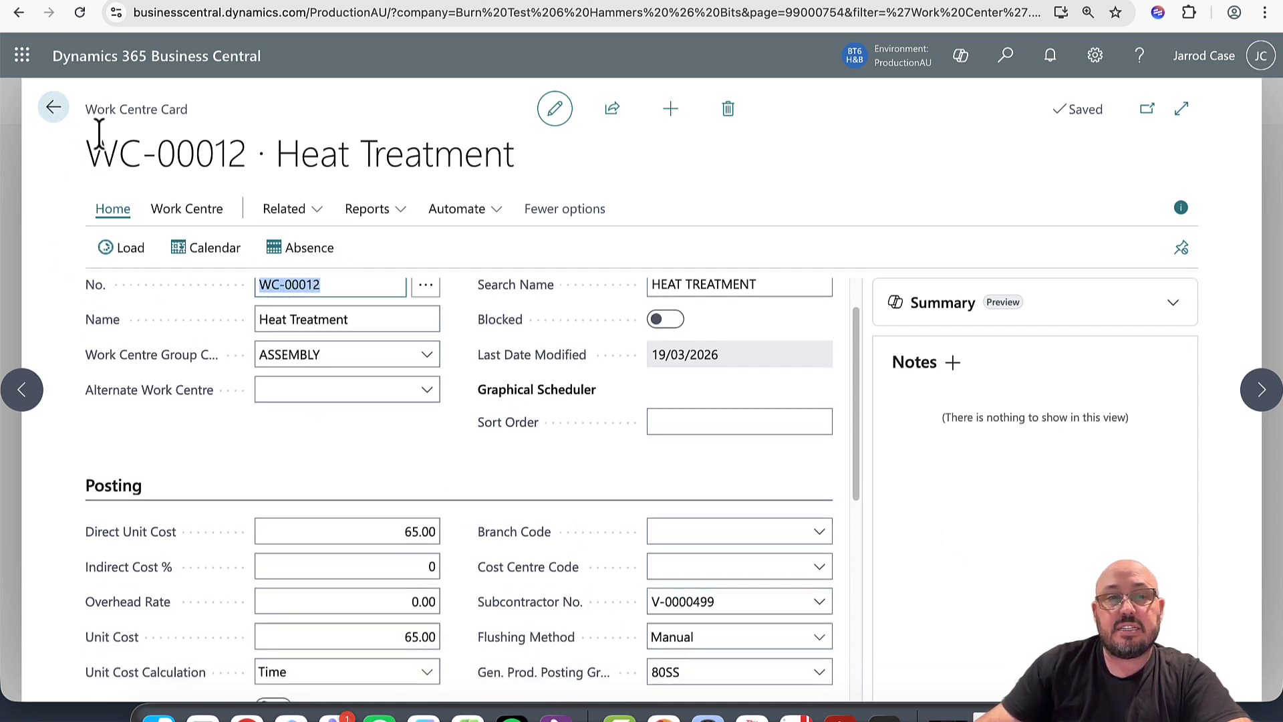
pyautogui.scroll(1, 361, 334)
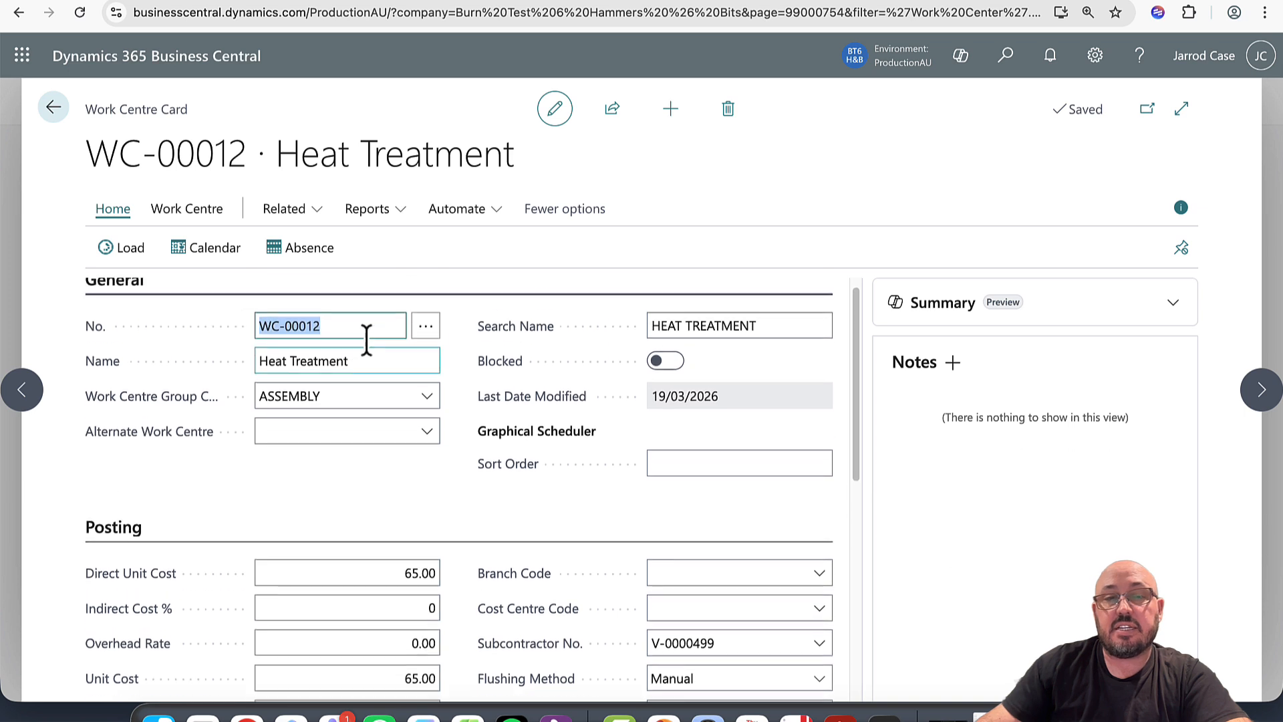
pyautogui.scroll(-5, 373, 342)
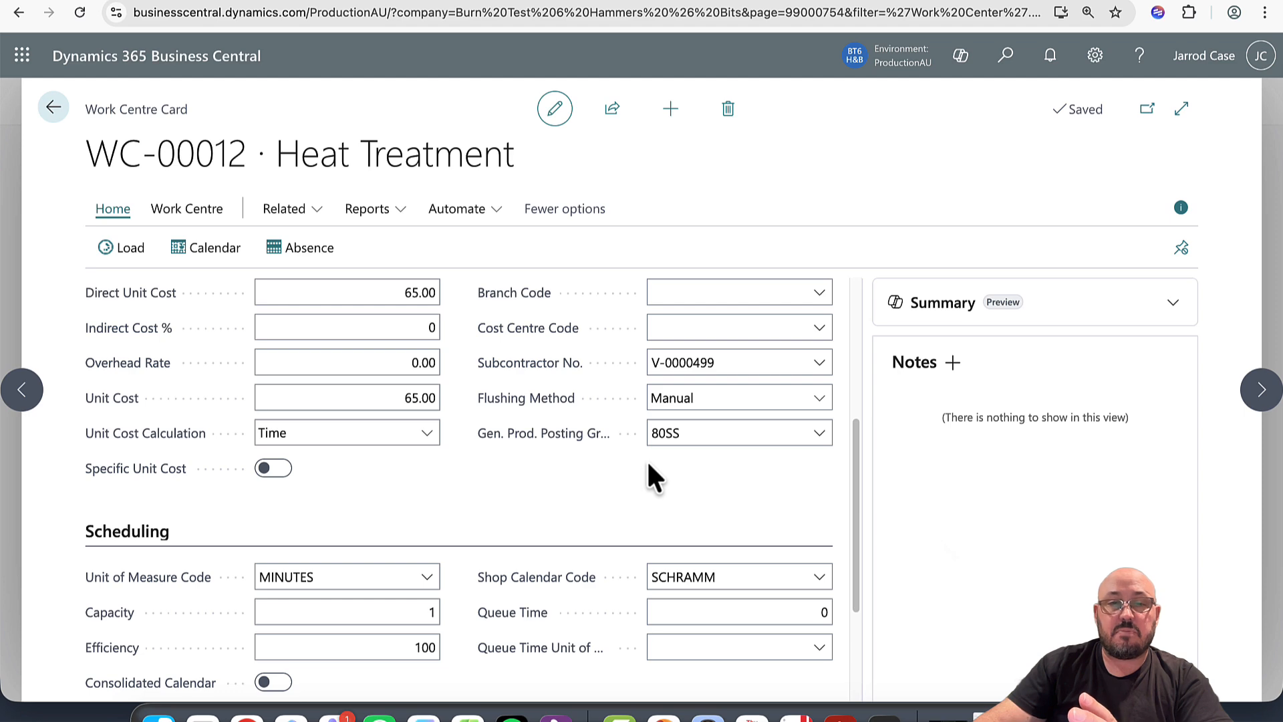
pyautogui.scroll(1, 647, 461)
pyautogui.scroll(4, 646, 459)
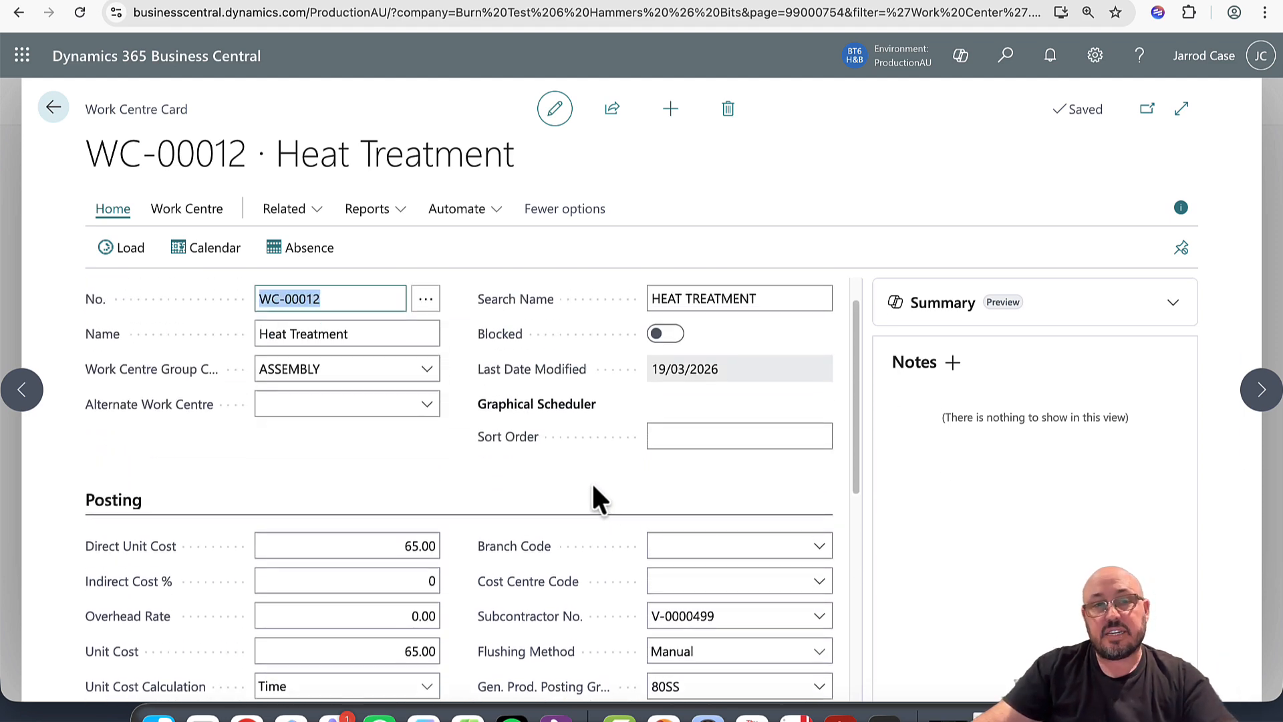
pyautogui.press('Escape')
pyautogui.press('Escape')
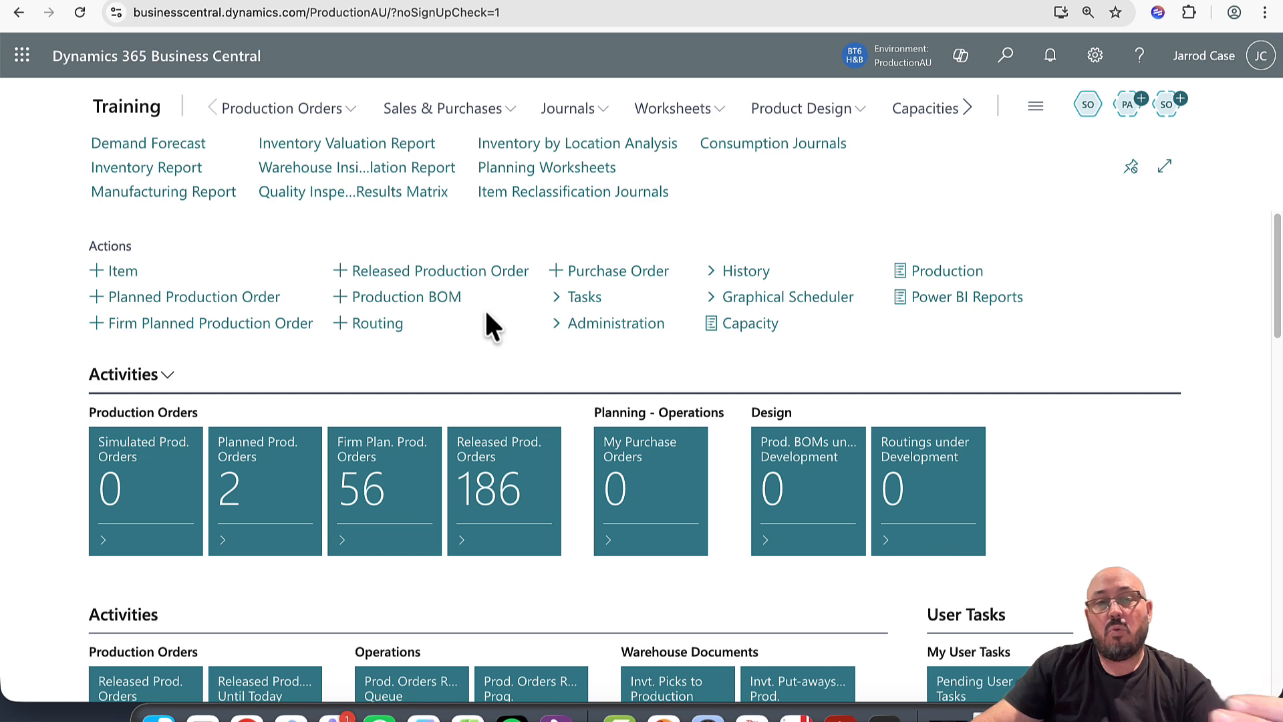
# Check the Heat Treatment operation in the routing of the released production order for item B640140DC
pyautogui.click(319, 0)
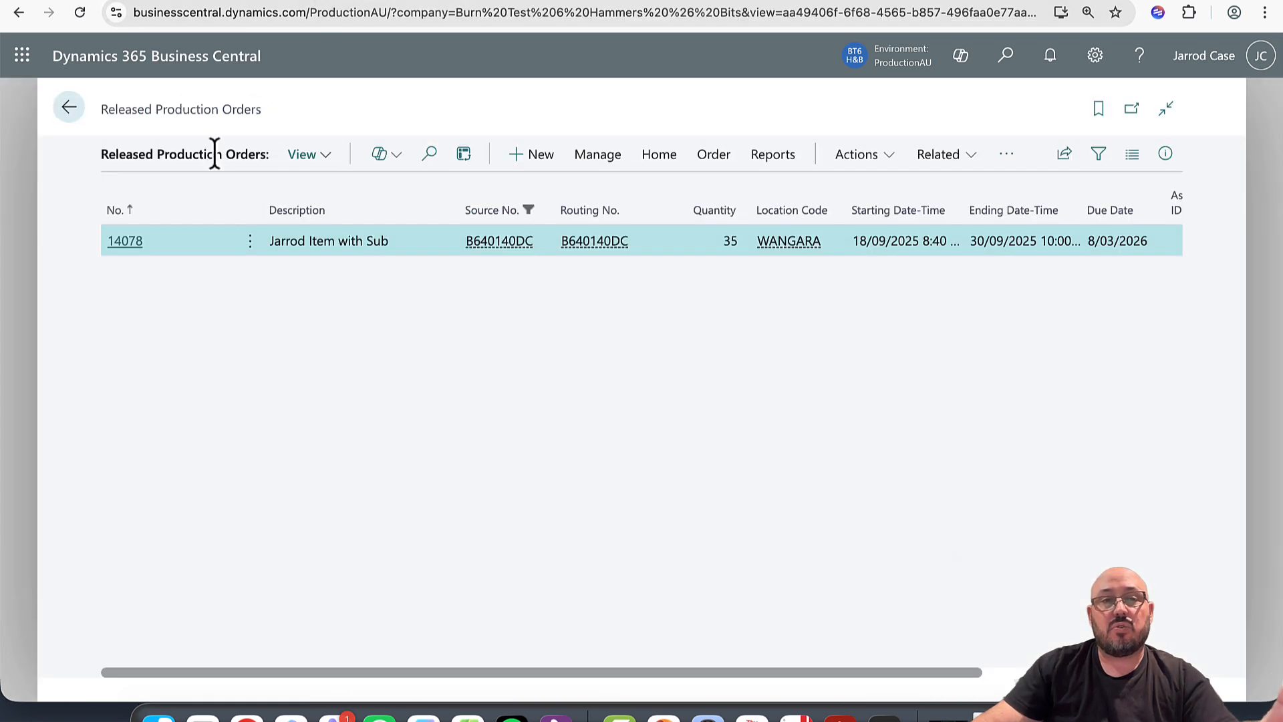
pyautogui.click(127, 243)
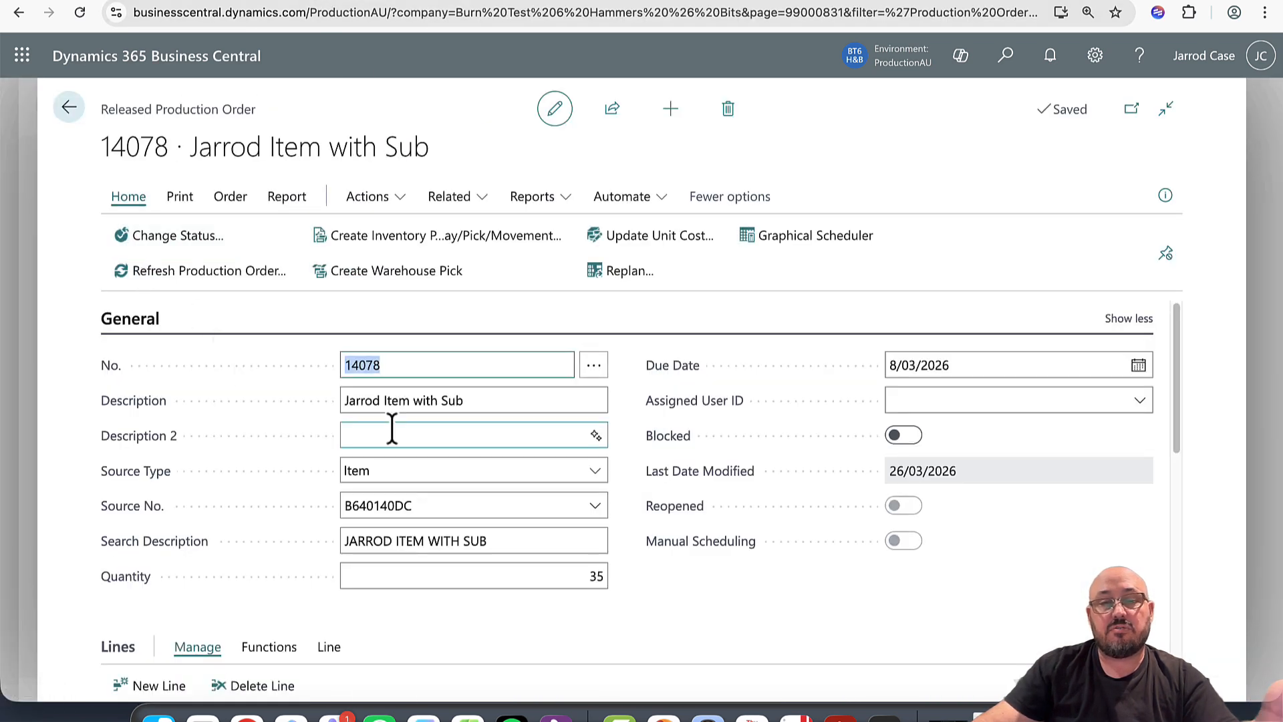
pyautogui.scroll(-3, 392, 428)
pyautogui.click(332, 493)
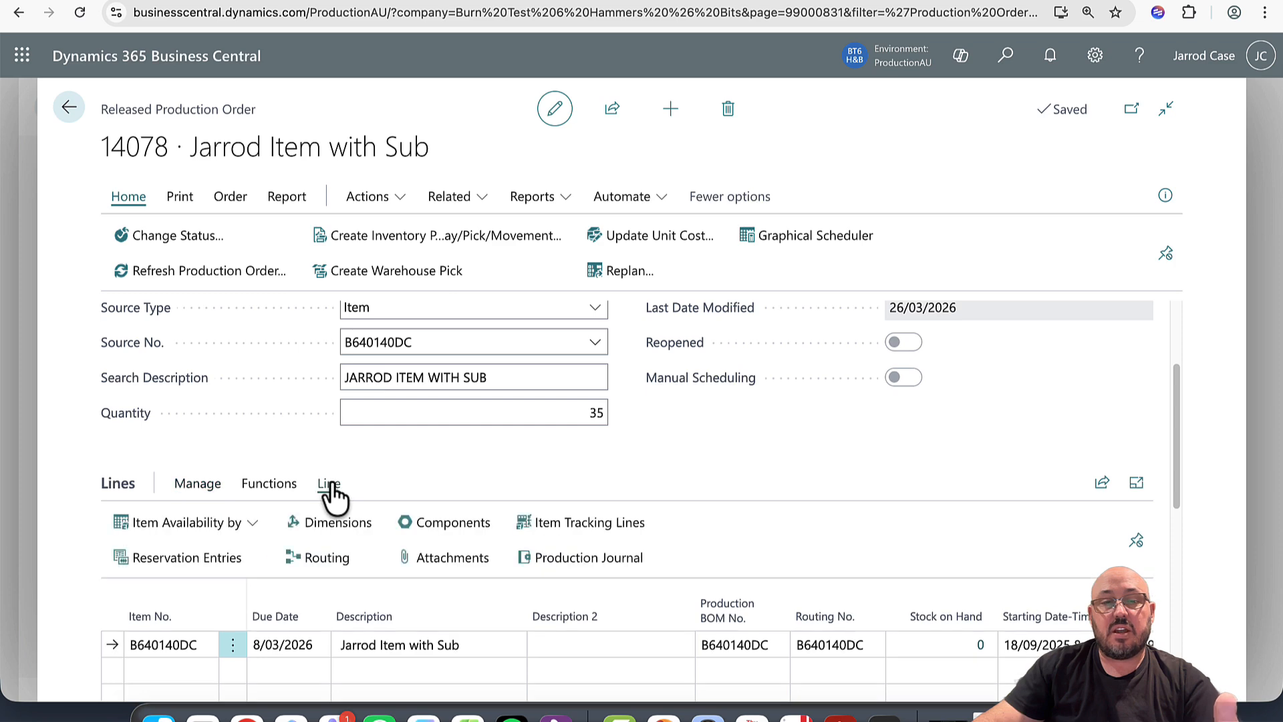
pyautogui.click(330, 565)
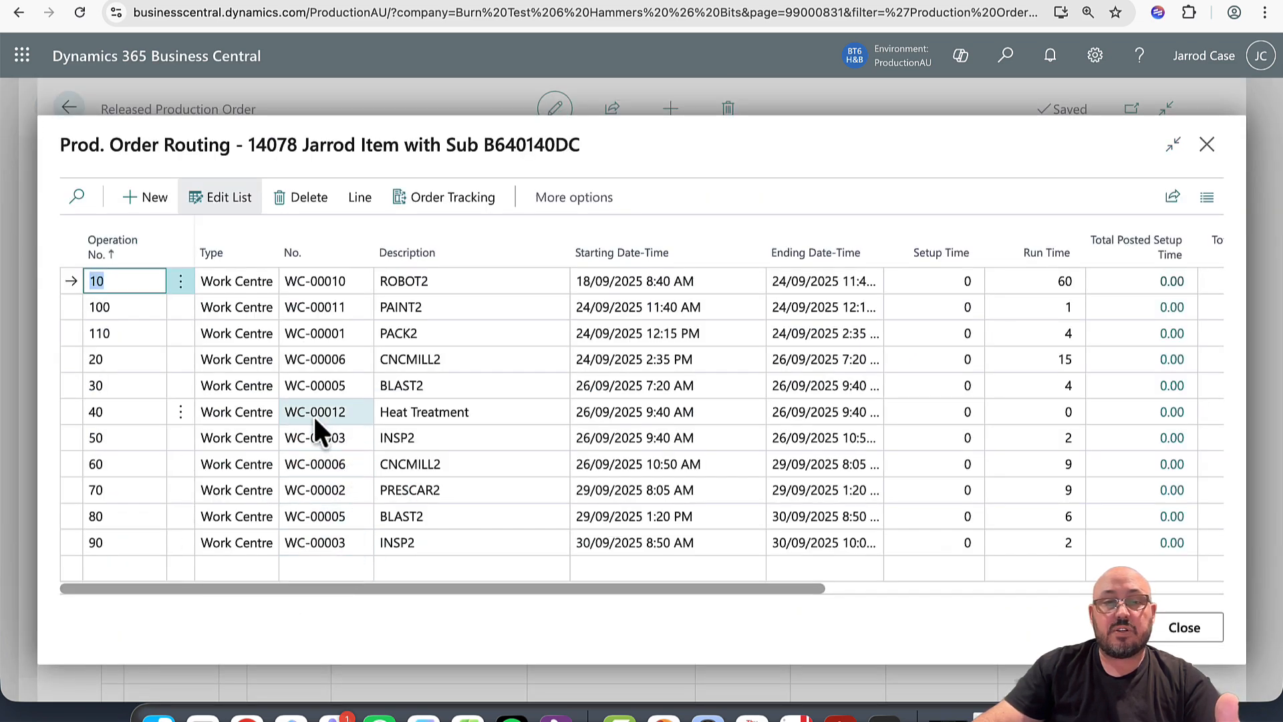
pyautogui.click(462, 413)
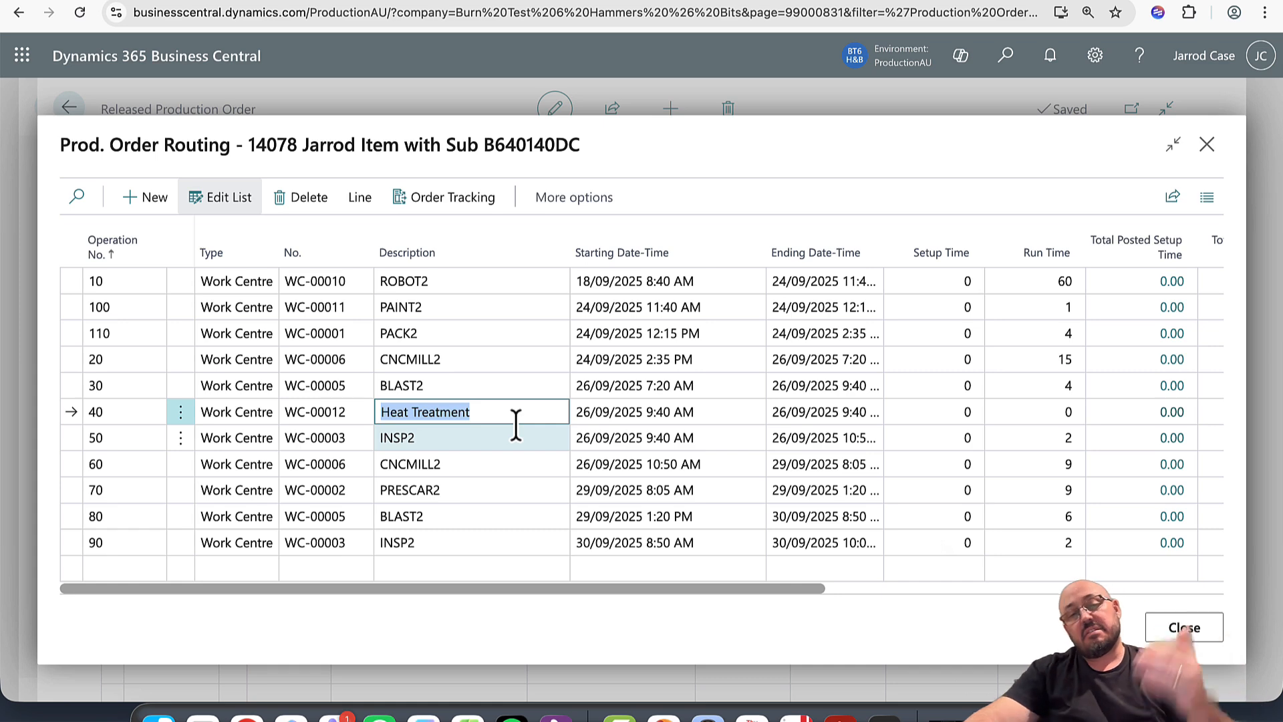
pyautogui.click(1191, 634)
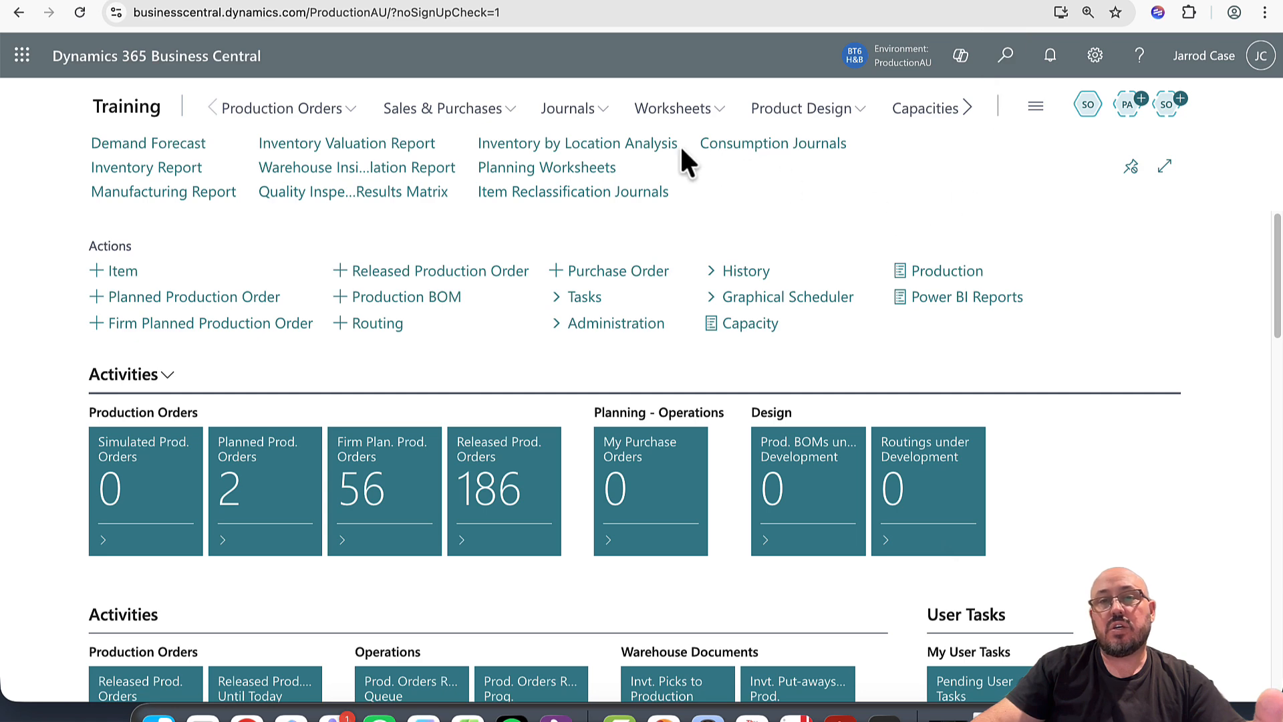
# Look up the released production order's number, and start a subcontract calculation in the DEFAULT subcontracting worksheet
pyautogui.click(669, 110)
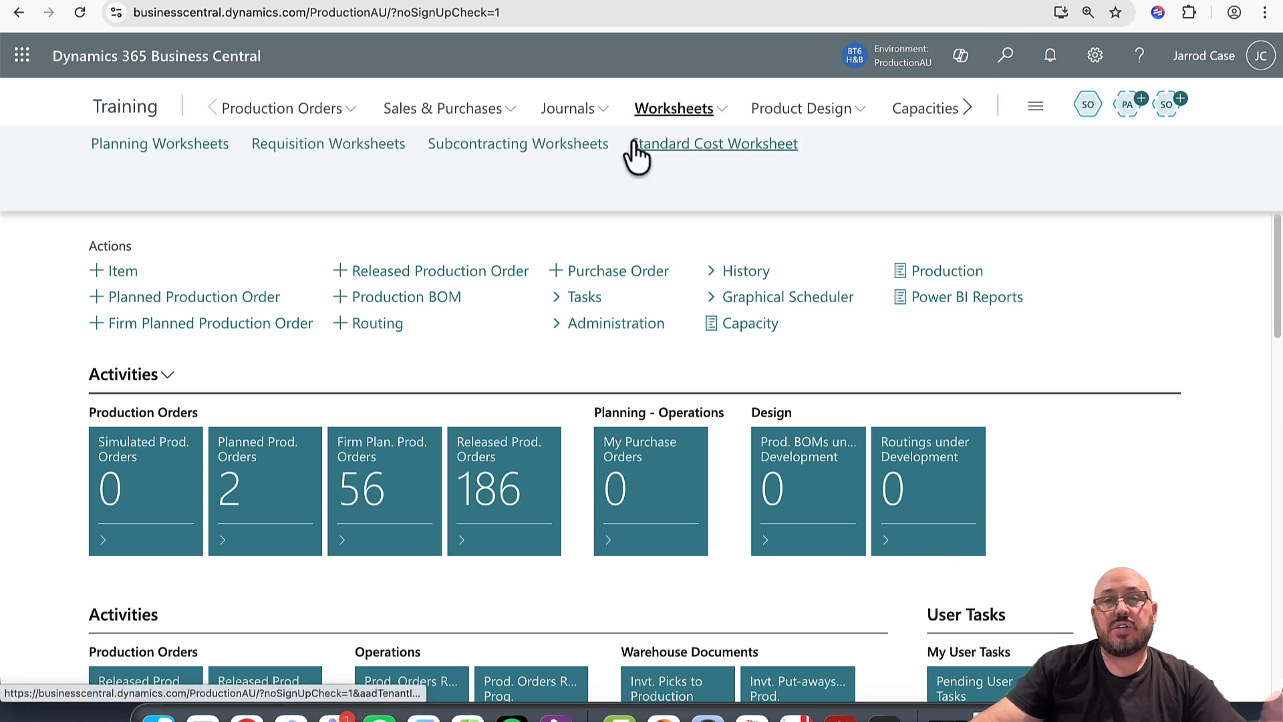
pyautogui.click(543, 146)
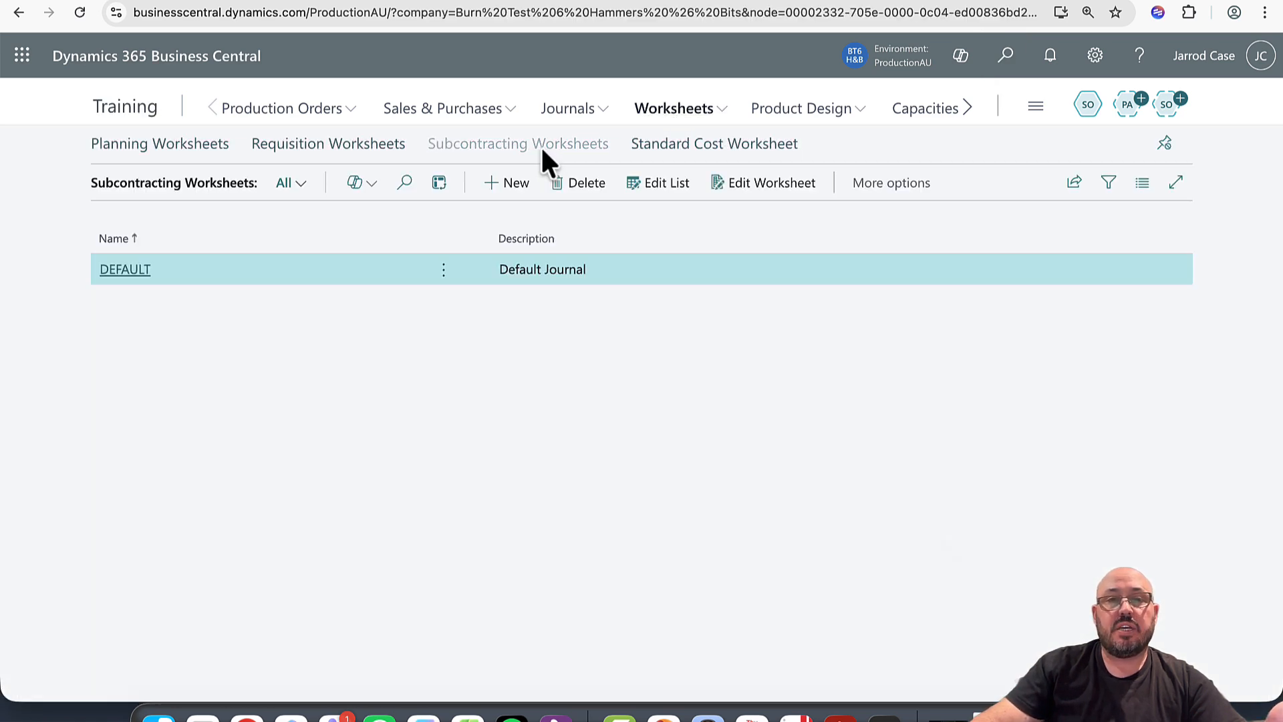
pyautogui.click(334, 0)
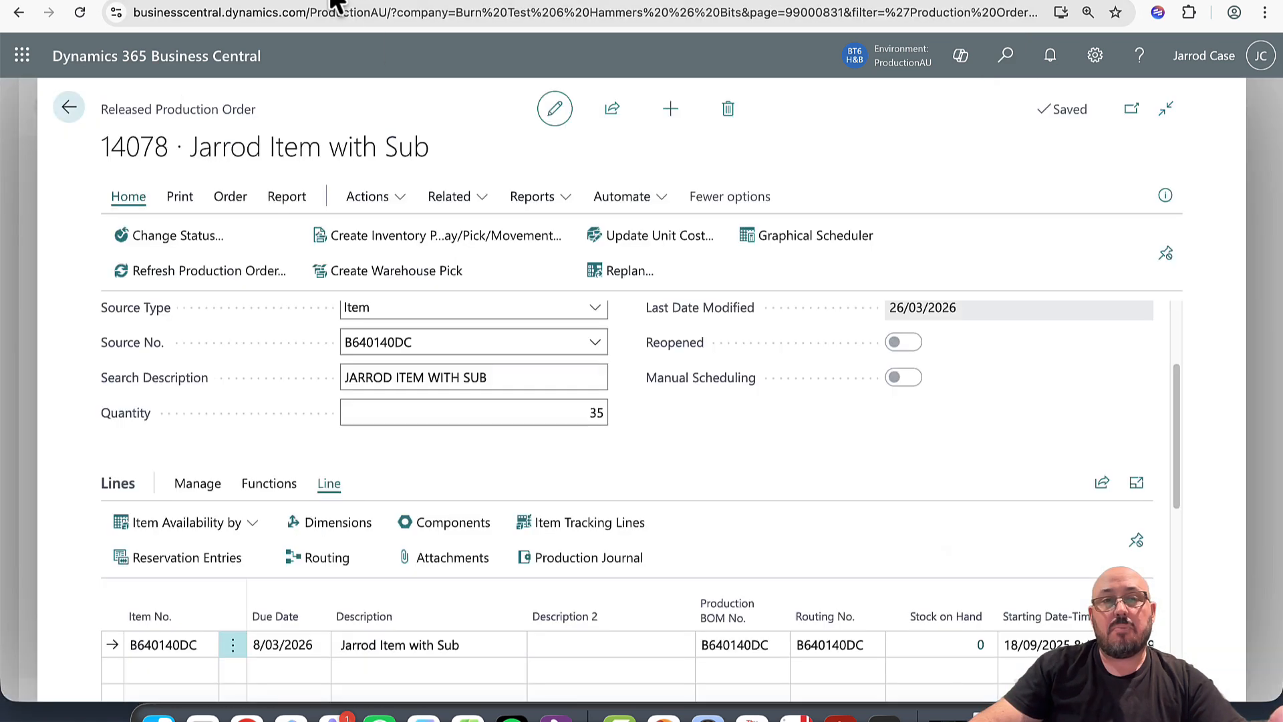
pyautogui.doubleClick(151, 148)
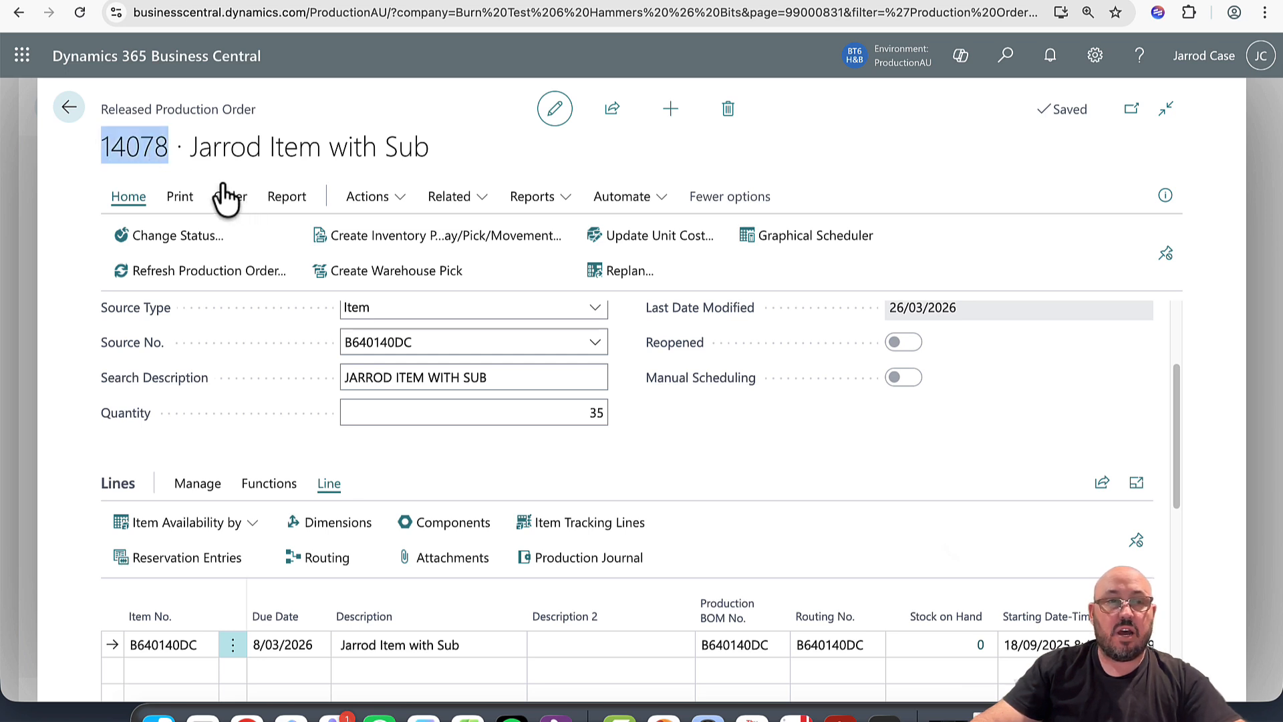
pyautogui.click(481, 2)
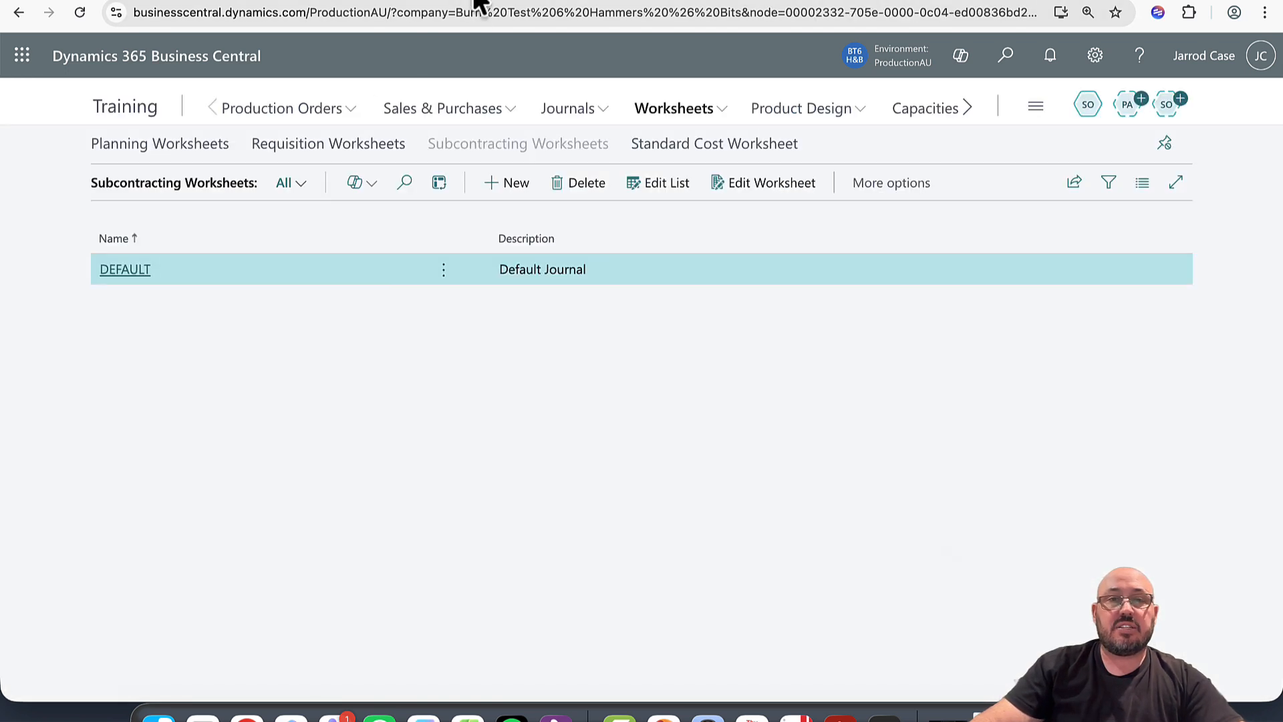
pyautogui.click(125, 270)
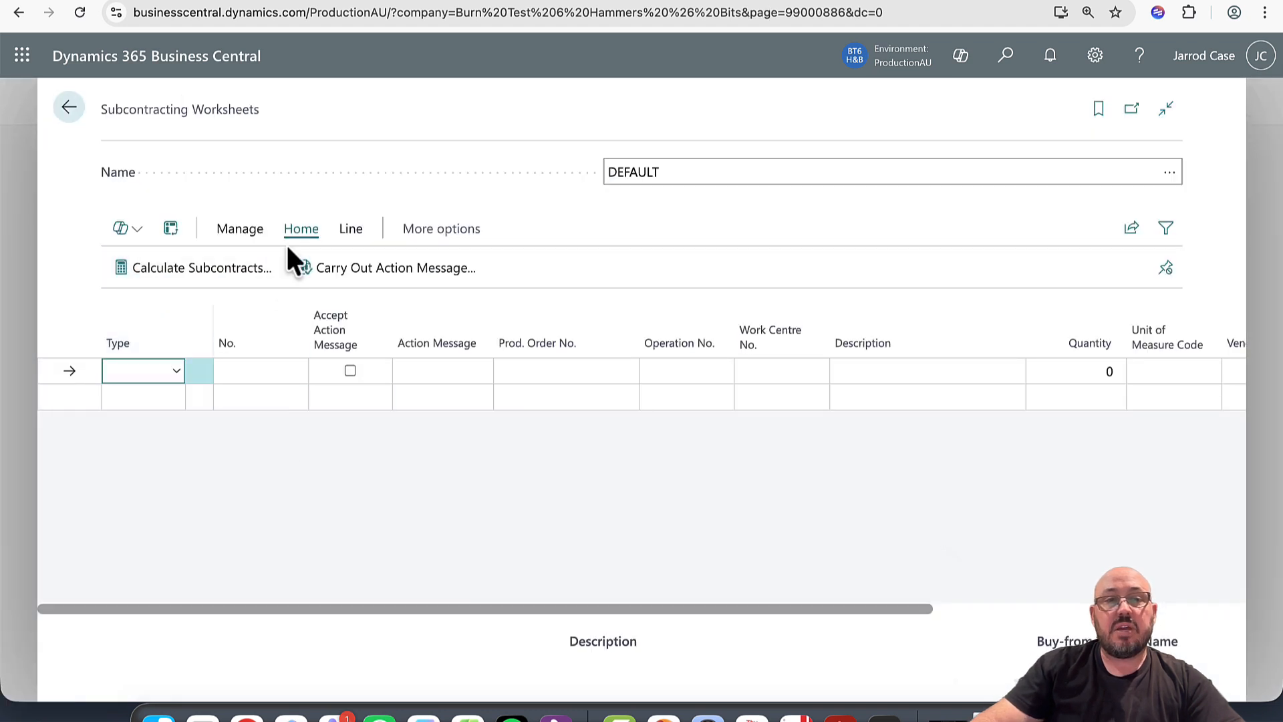
pyautogui.click(213, 286)
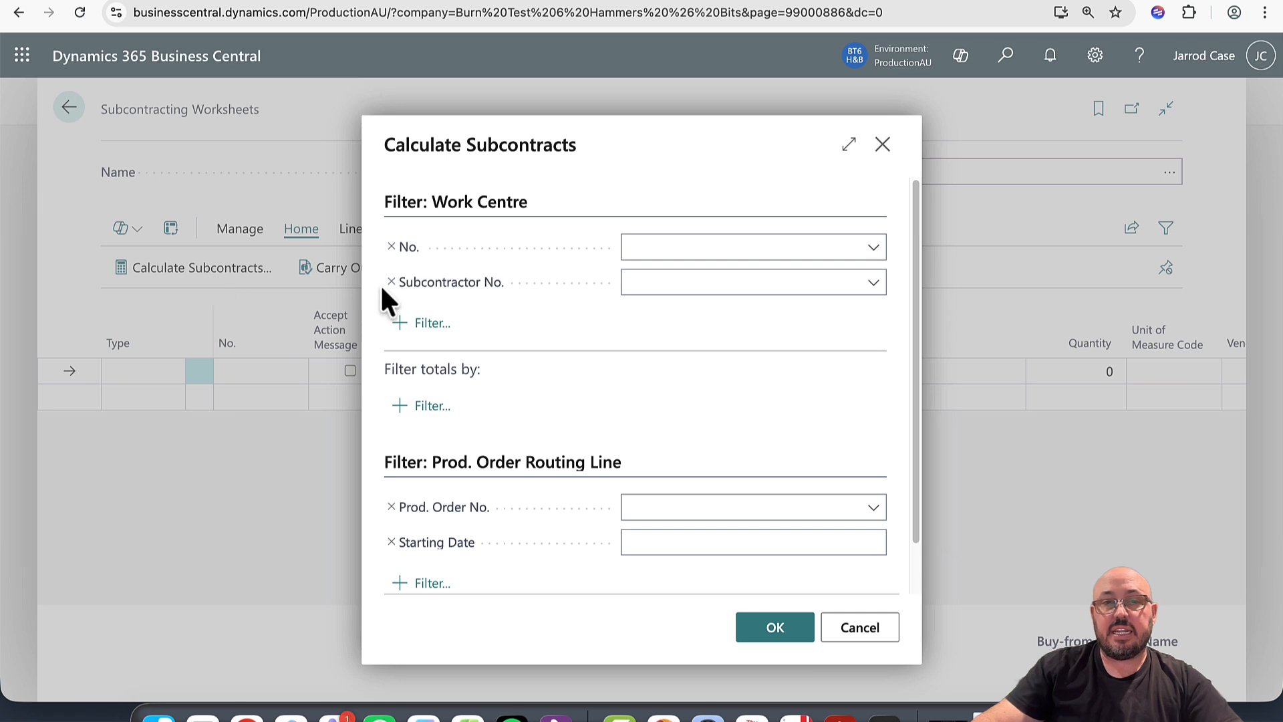
pyautogui.press('Tab')
pyautogui.press('Tab')
pyautogui.press('Tab')
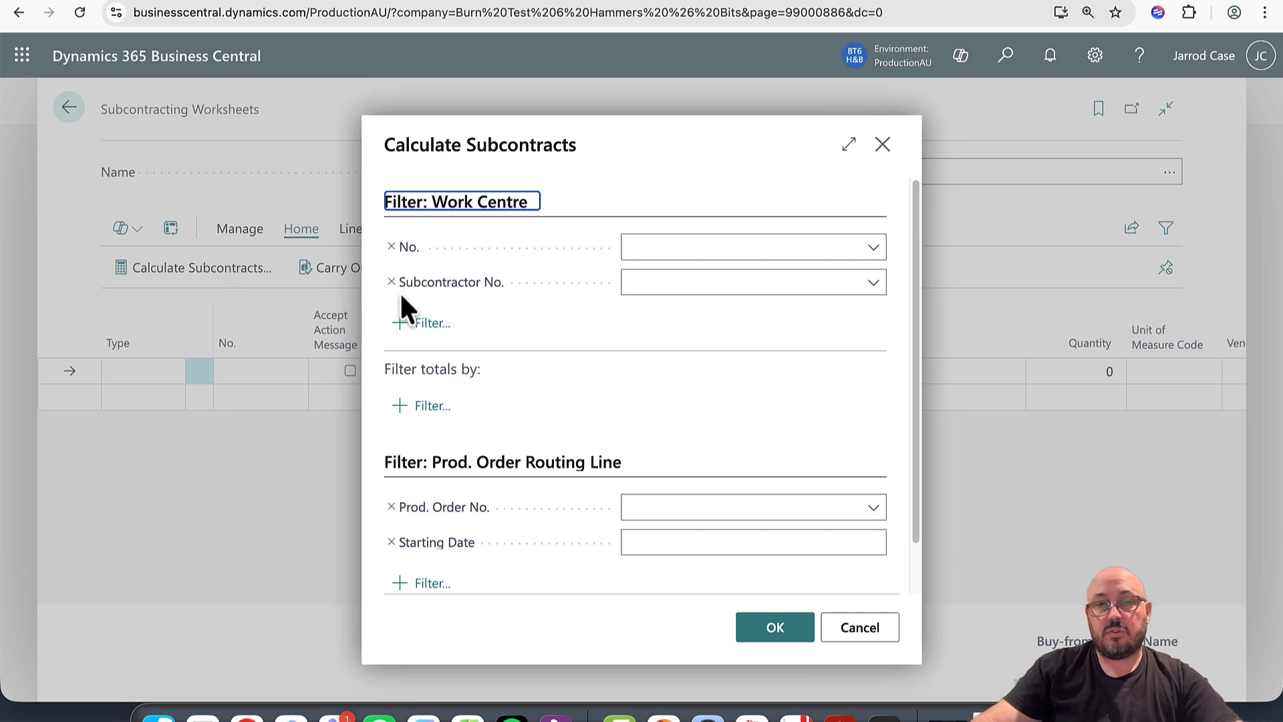
pyautogui.press('Tab')
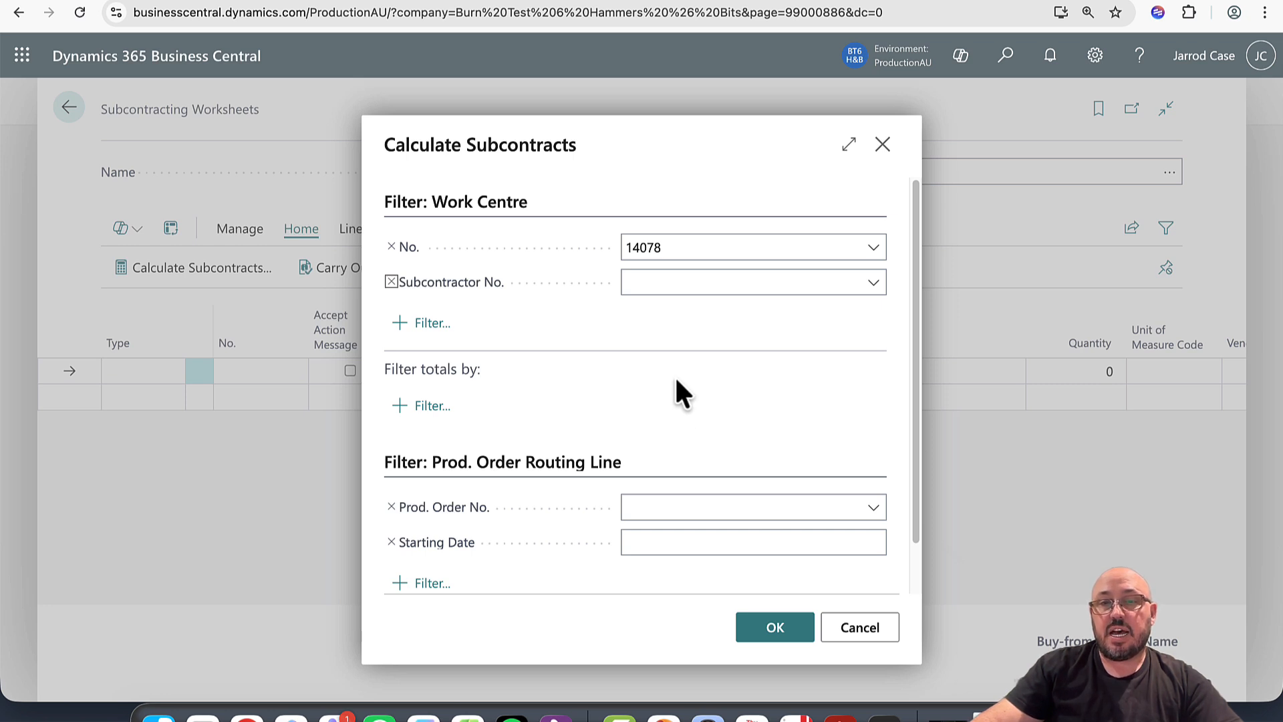
pyautogui.hotkey('shift', 'Tab')
pyautogui.hotkey('shift', 'Tab')
pyautogui.press('Tab')
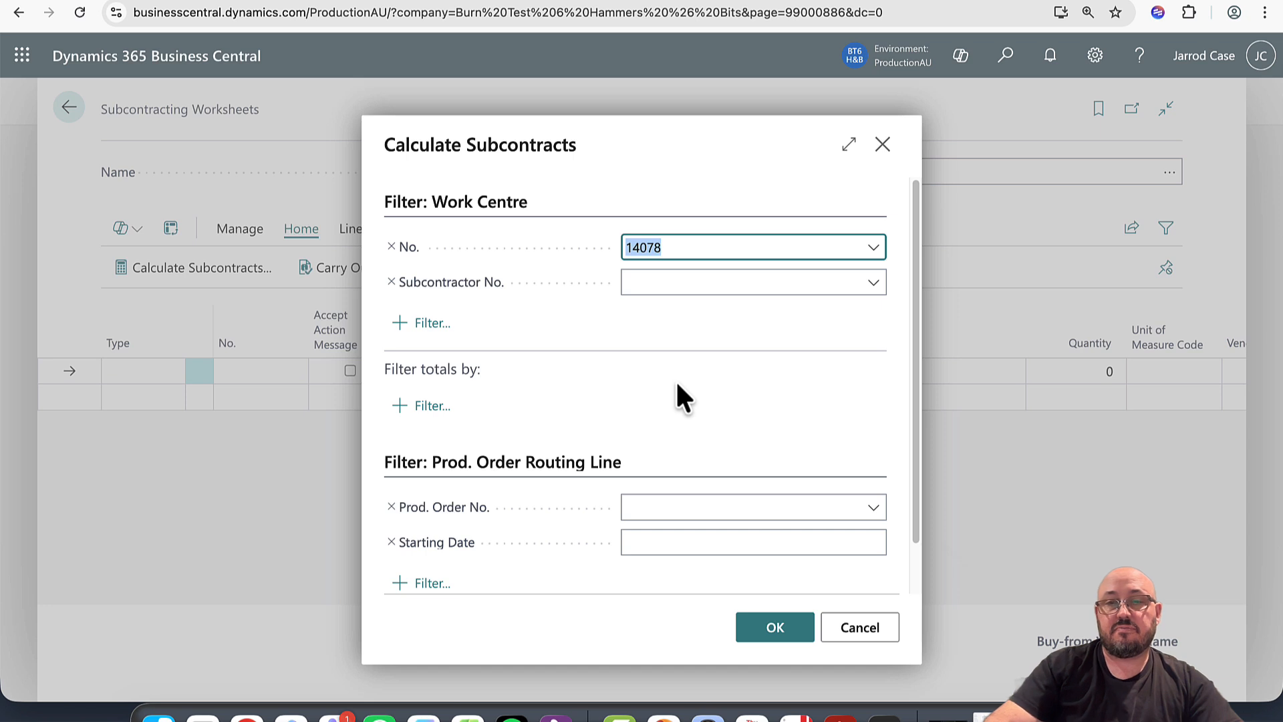
pyautogui.press('Delete')
# Filter the routing lines by the released production order's number and calculate the subcontracts
pyautogui.press('Tab')
pyautogui.press('Tab')
pyautogui.press('Tab')
pyautogui.press('Tab')
pyautogui.press('Tab')
pyautogui.press('Tab')
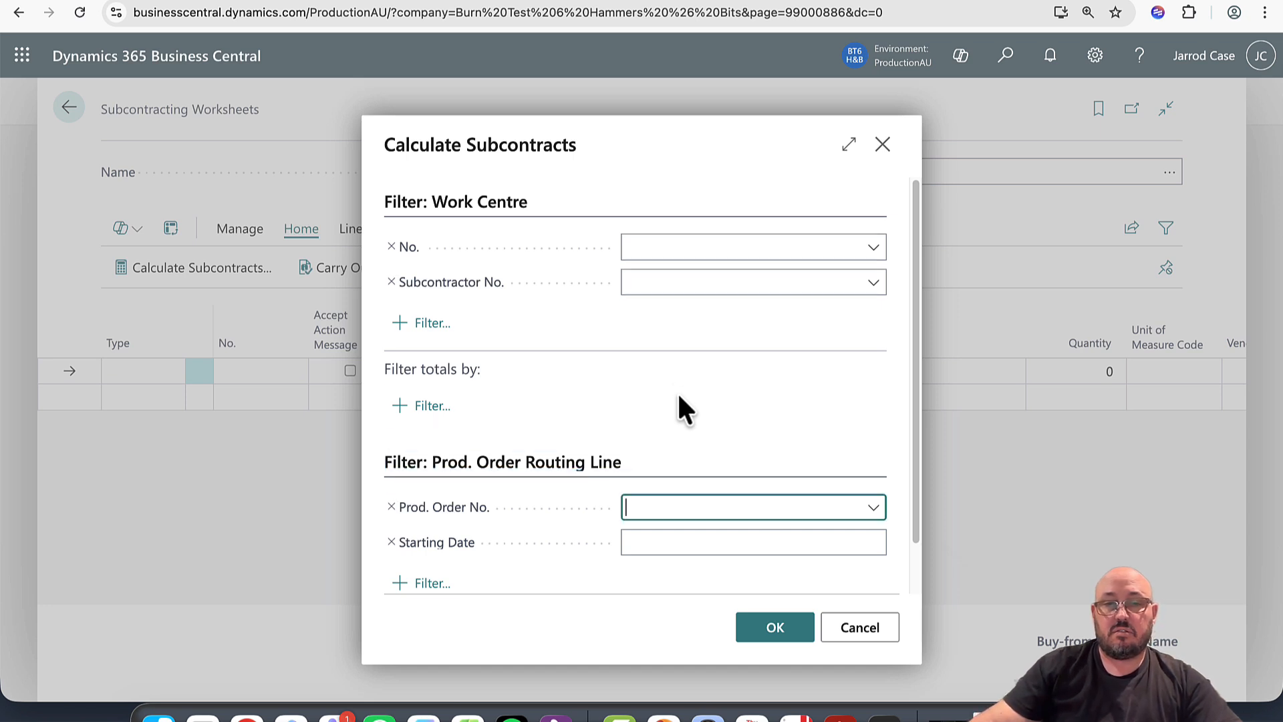
pyautogui.write('14078')
pyautogui.press('Tab')
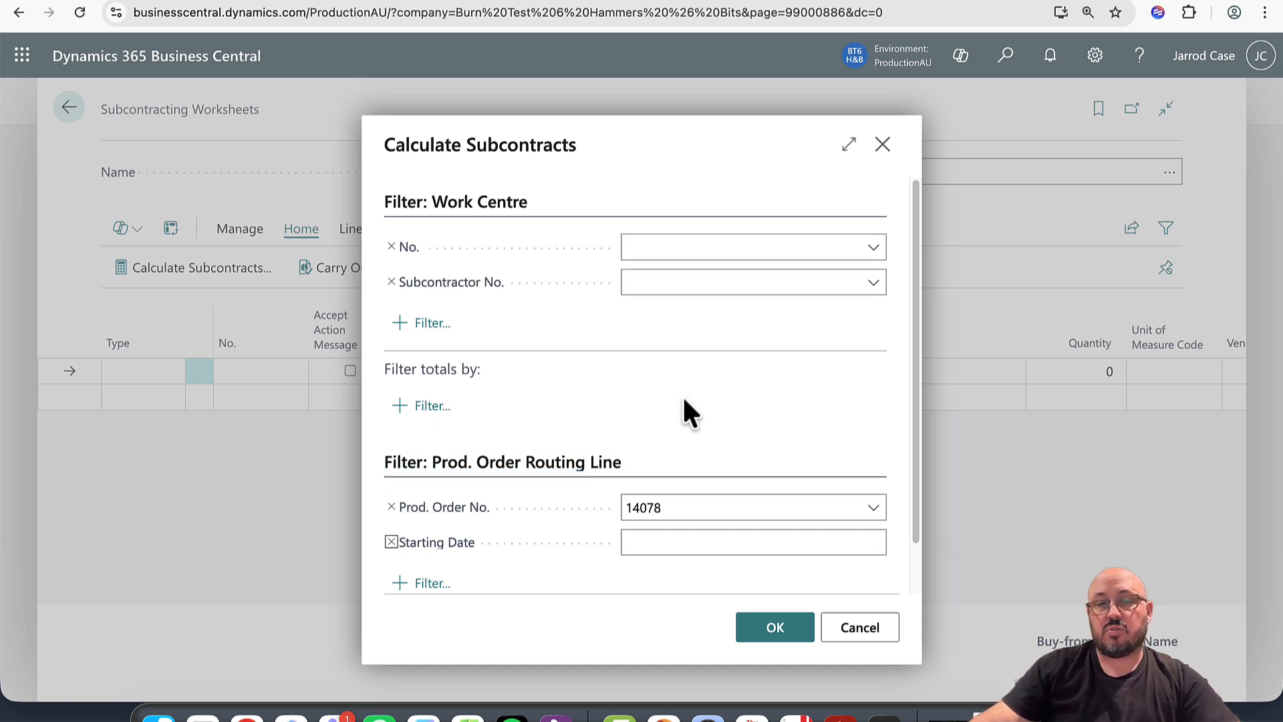
pyautogui.scroll(-1, 699, 400)
pyautogui.click(775, 627)
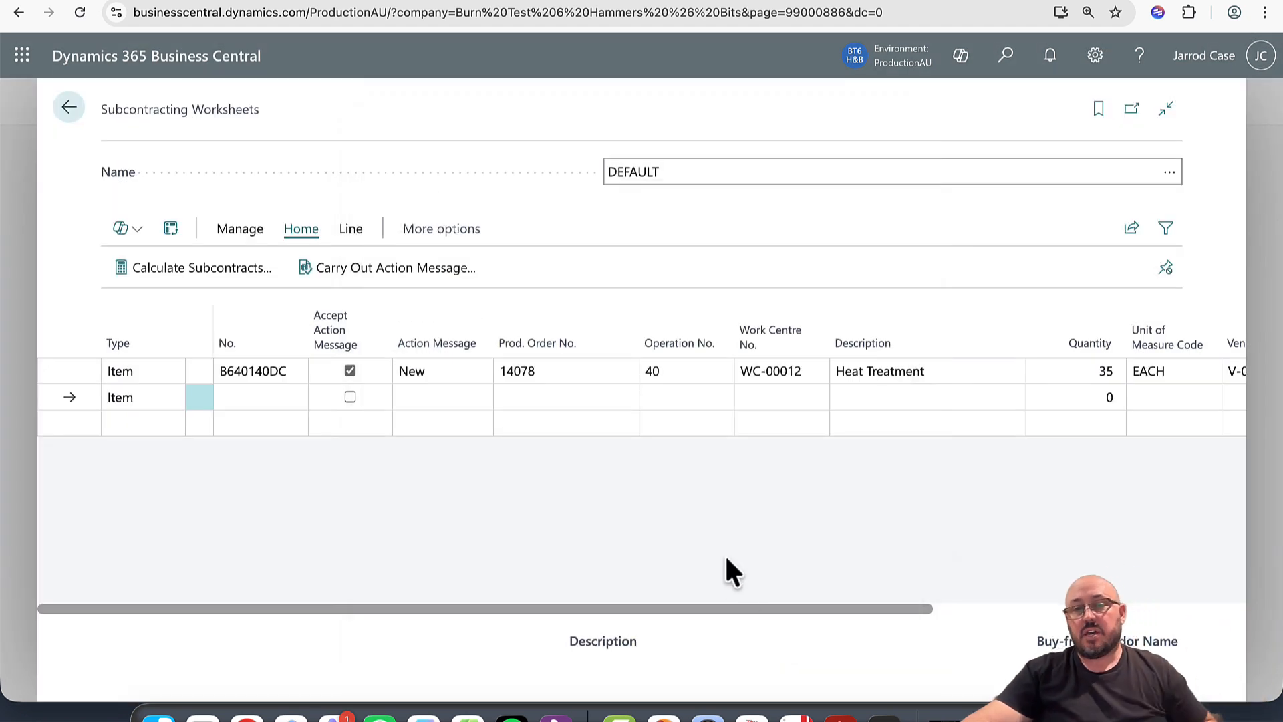
# Review the available action message choices and the acceptance setting on the Heat Treatment worksheet line
pyautogui.click(442, 377)
pyautogui.click(443, 376)
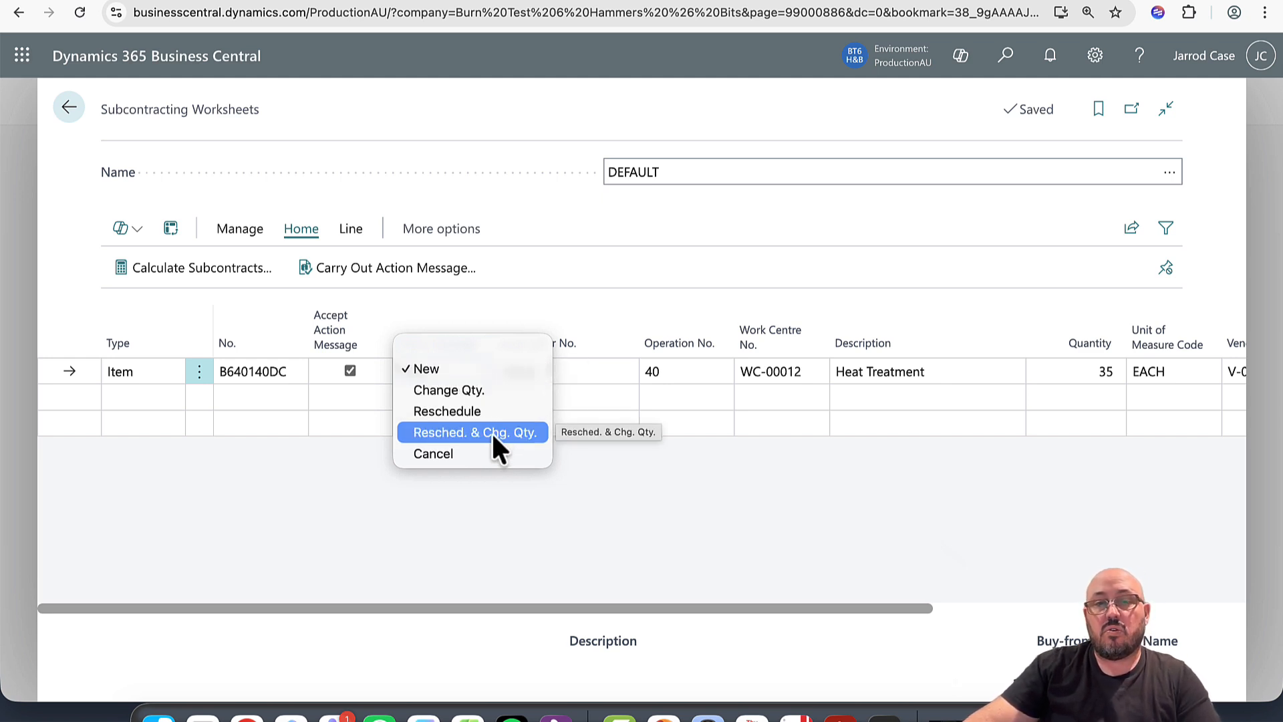
pyautogui.click(354, 473)
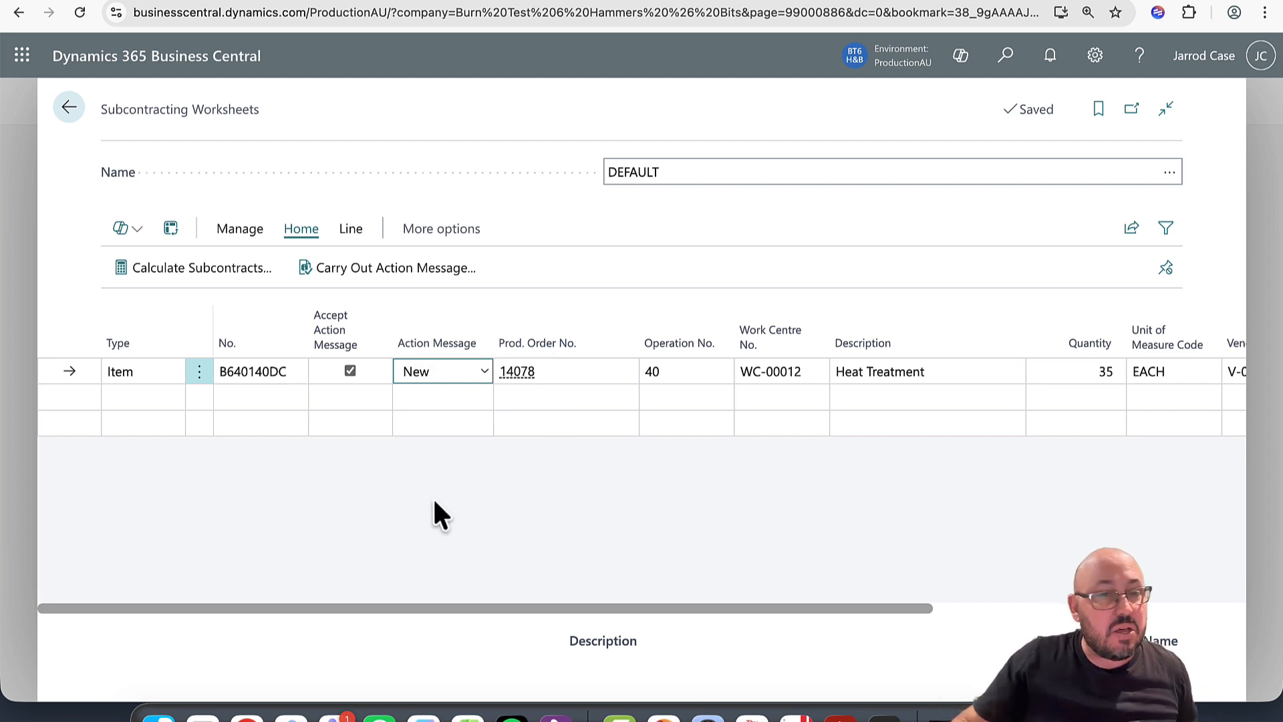
pyautogui.click(346, 374)
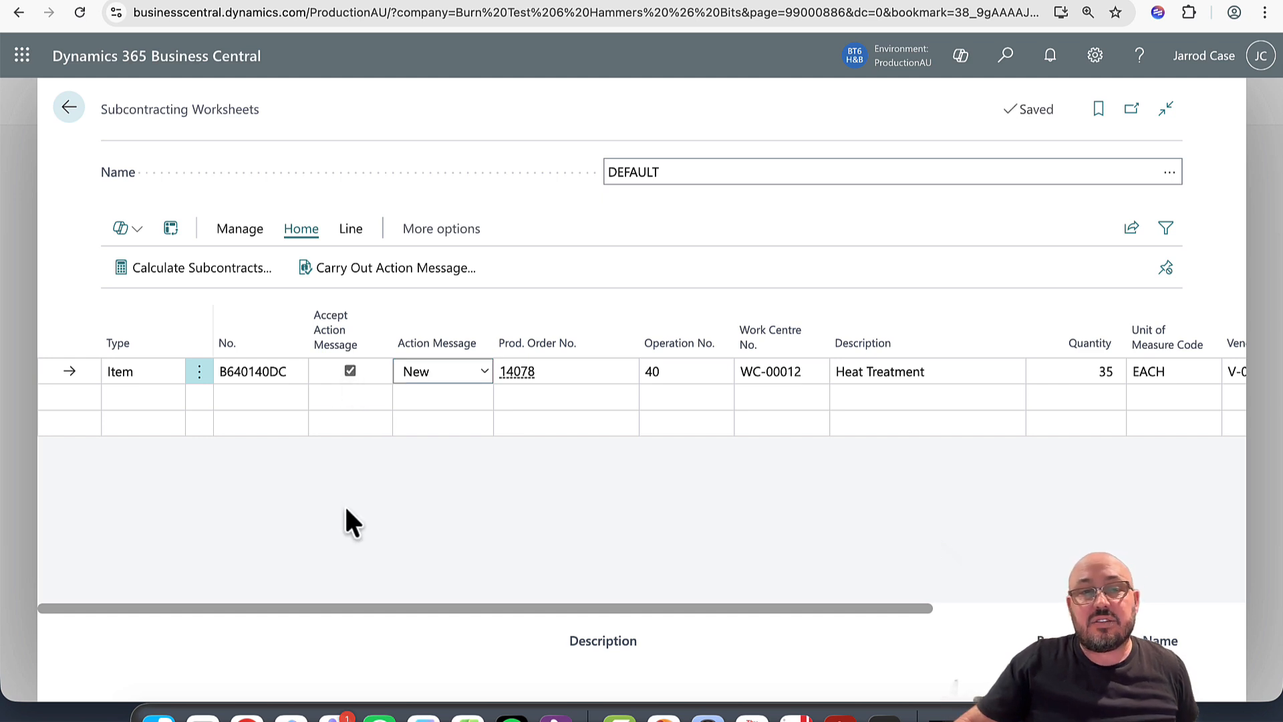
# Check the Print Orders option for carrying out the action message, without running it
pyautogui.click(372, 270)
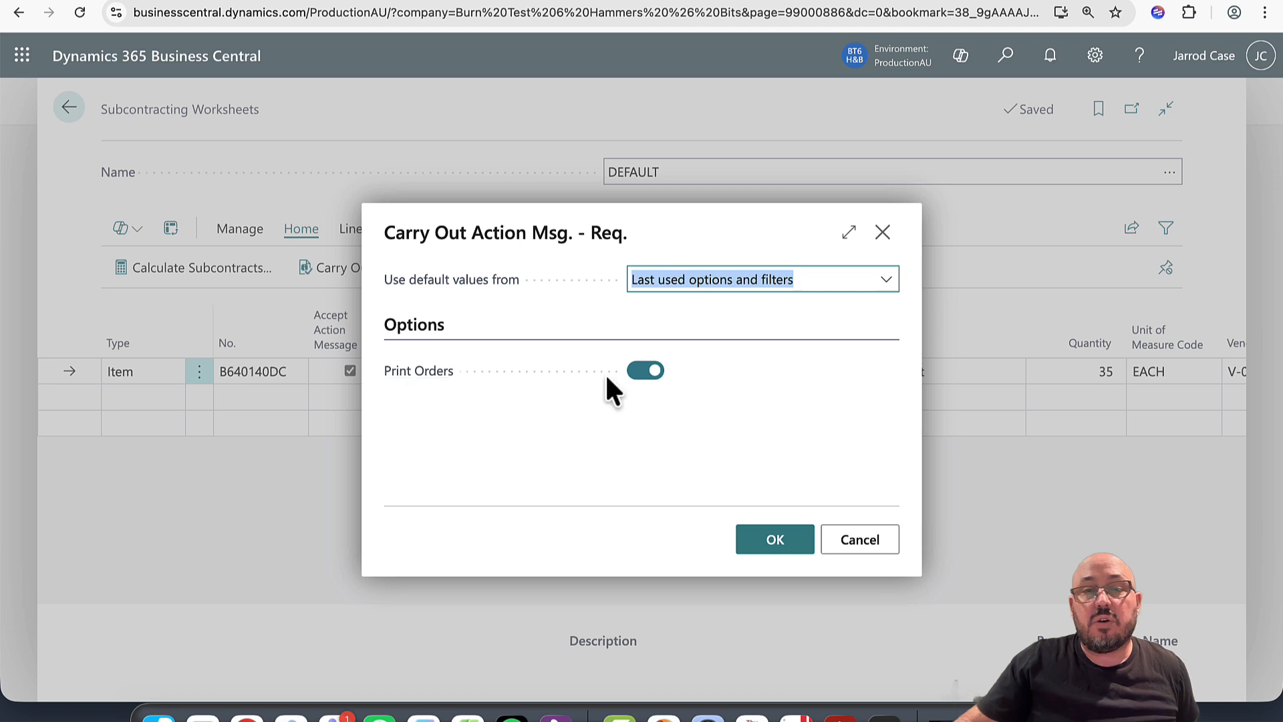
pyautogui.click(644, 372)
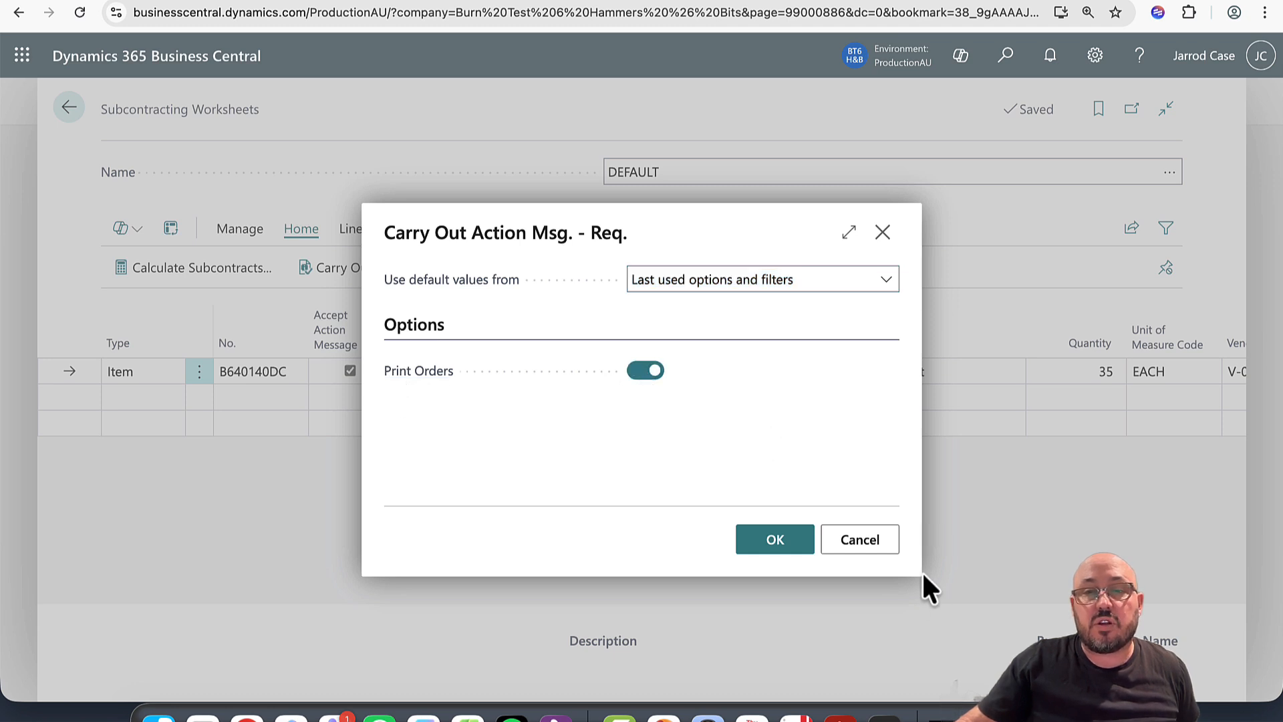
pyautogui.click(868, 541)
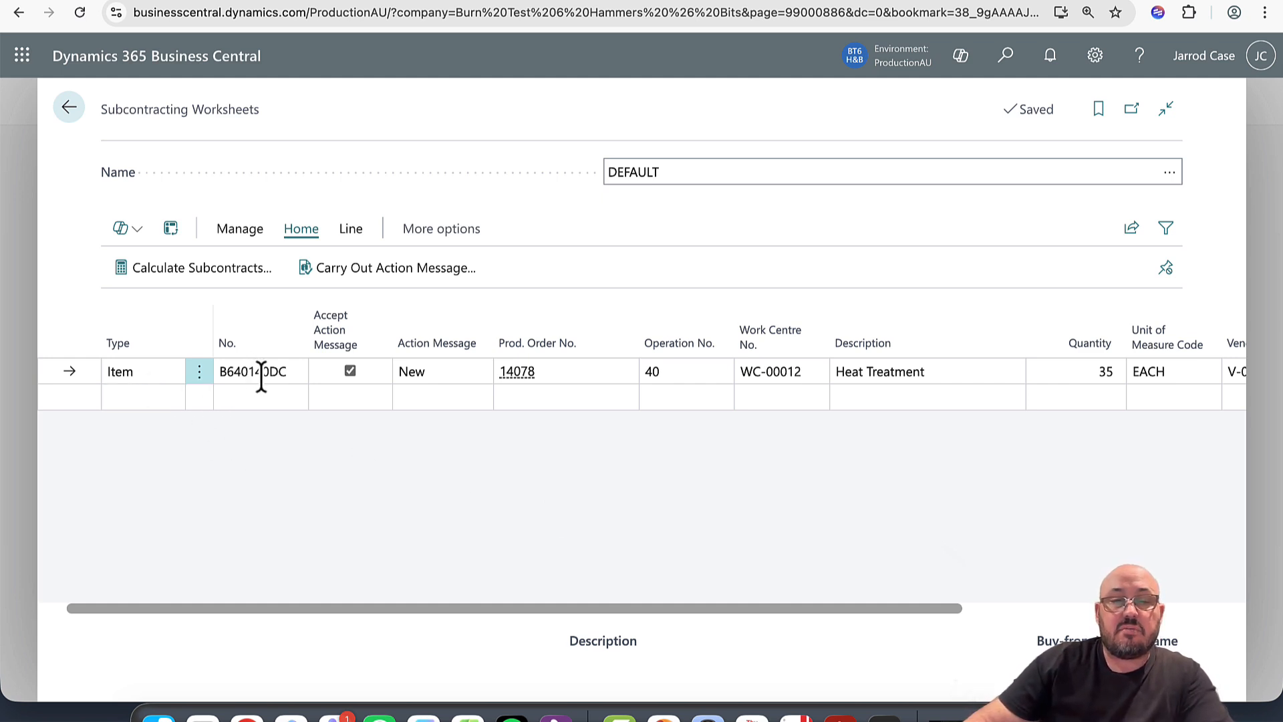
# Extend the Heat Treatment line's description with "on JOB", the production order's number and "etc"
pyautogui.moveTo(464, 608); pyautogui.dragTo(624, 611)
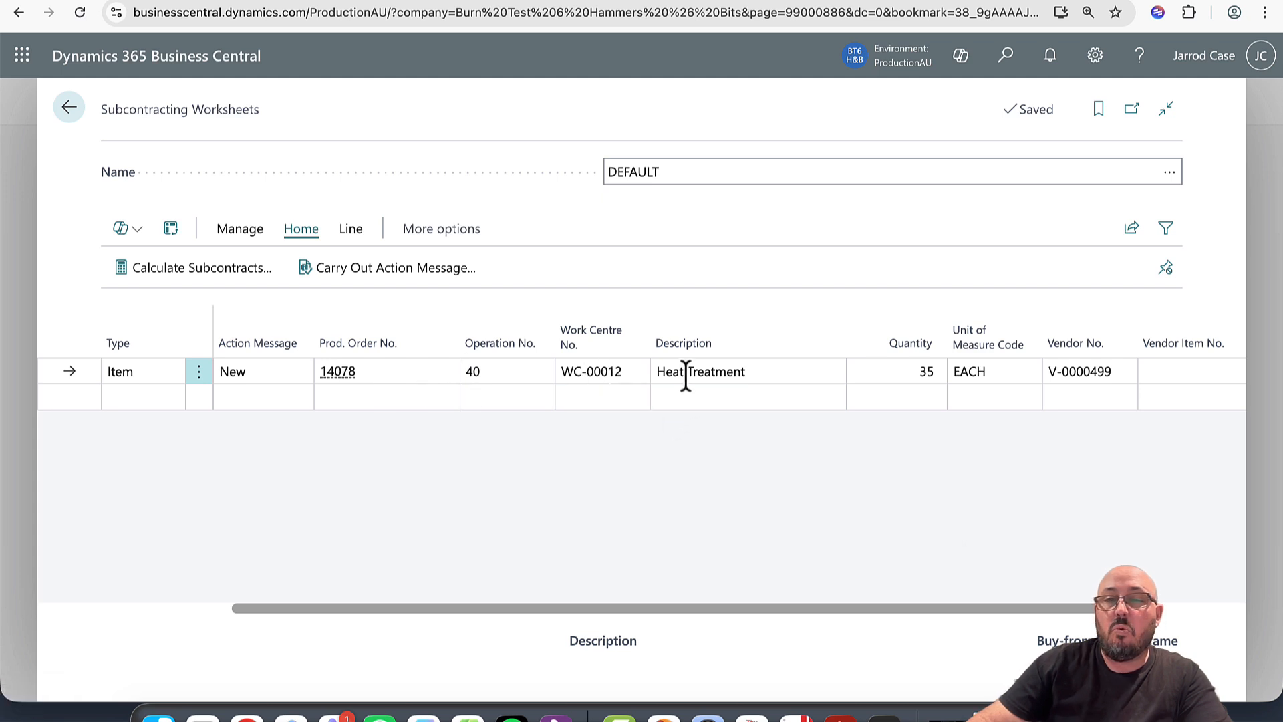
pyautogui.click(759, 372)
pyautogui.click(759, 372)
pyautogui.write('on JOB 1')
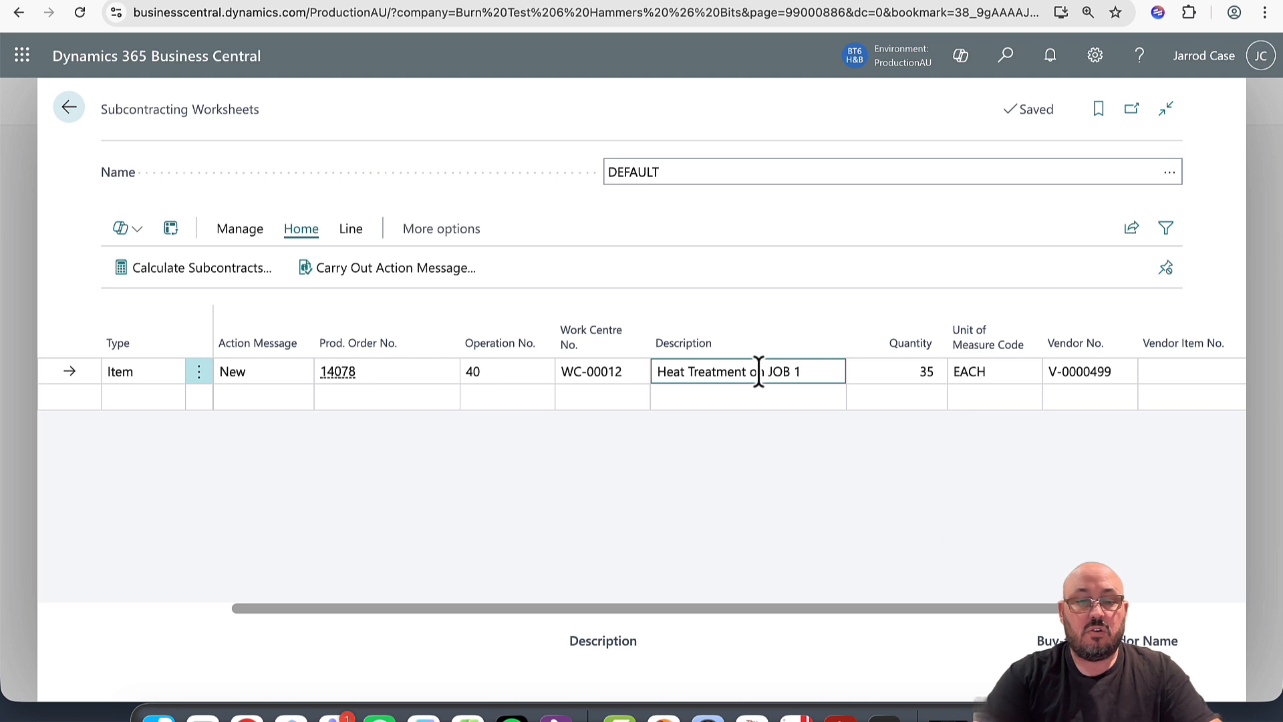
pyautogui.write('4078')
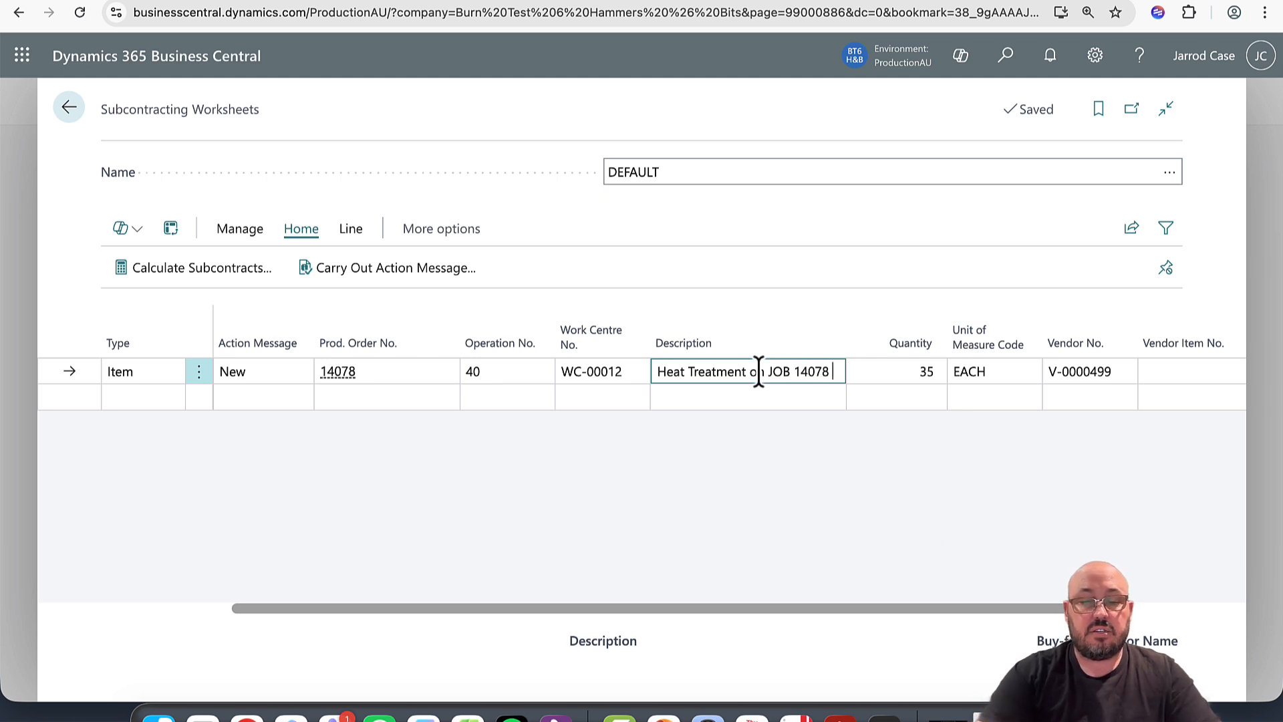
pyautogui.write(' etc')
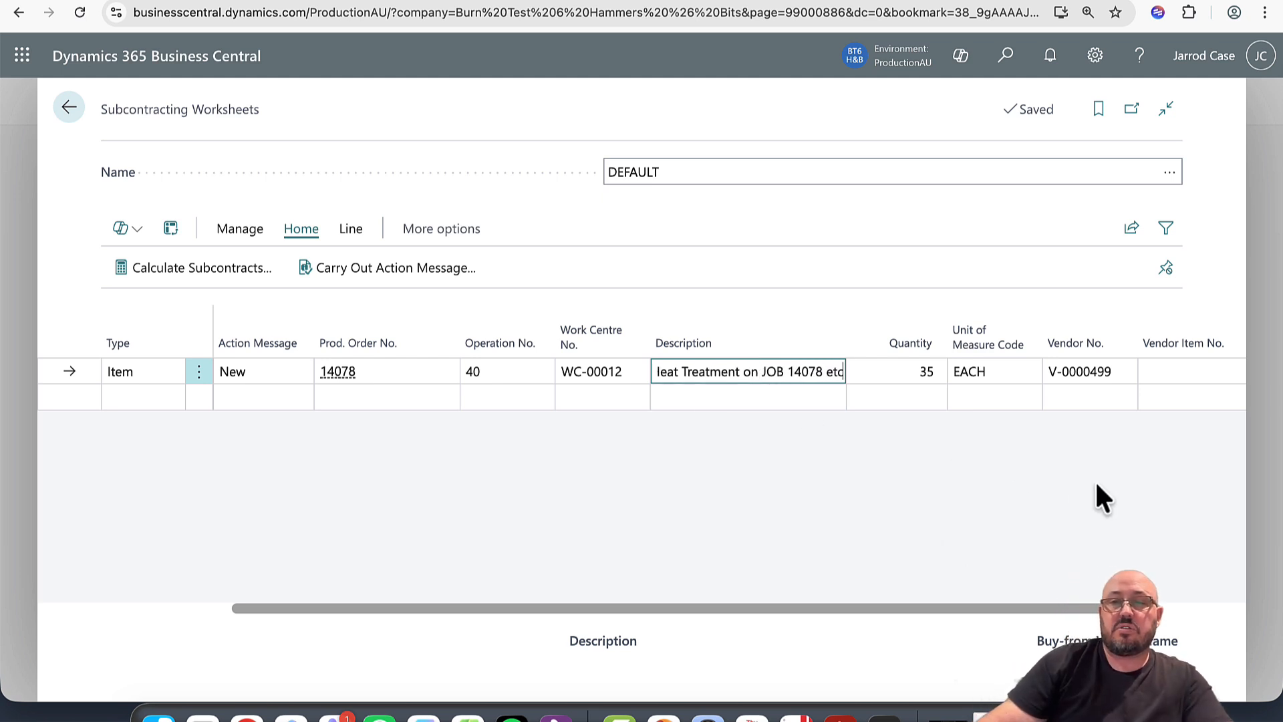
# Set the Heat Treatment line's vendor item number to HEATTREAT101 and its direct unit cost to 450
pyautogui.hscroll(5, 939, 608)
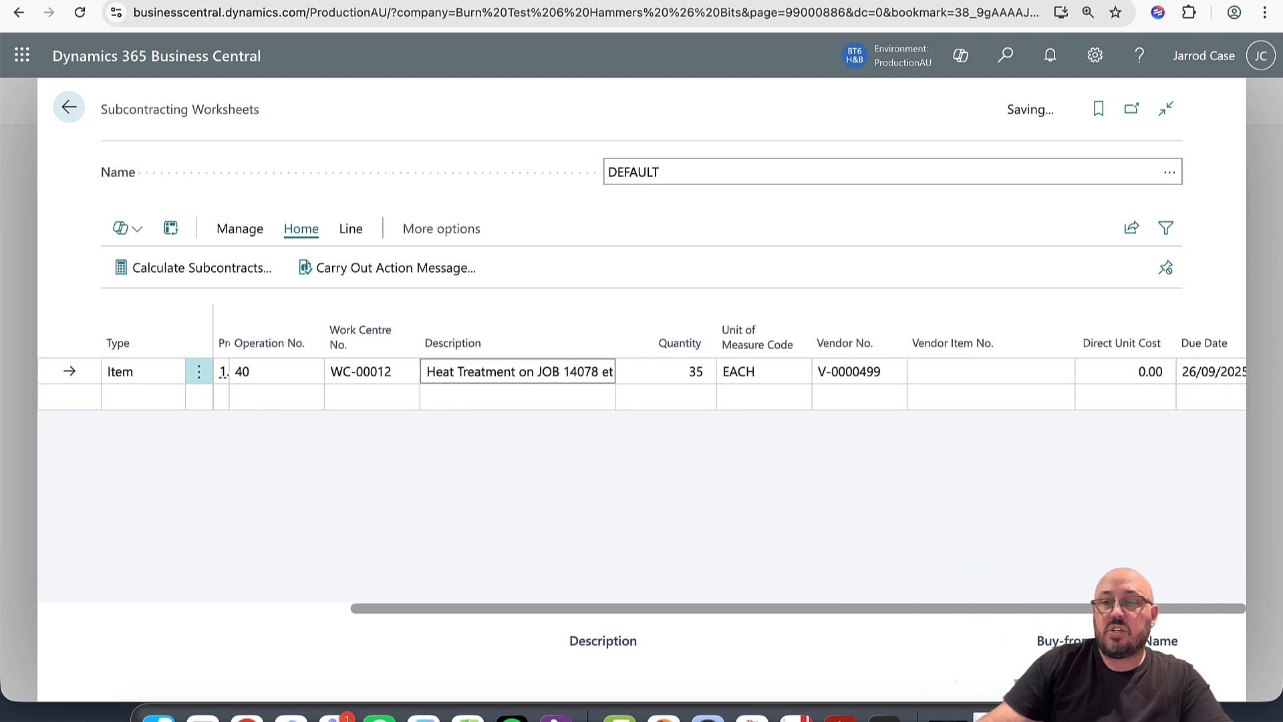
pyautogui.click(916, 374)
pyautogui.write('H')
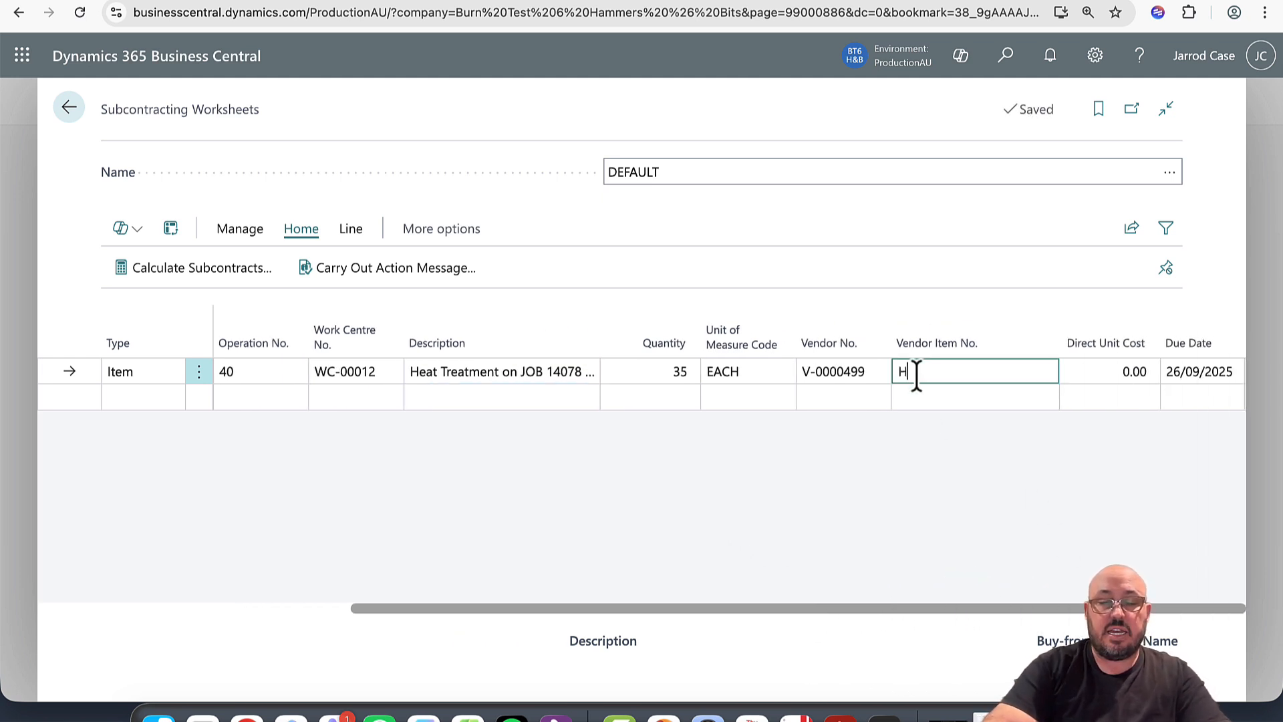
pyautogui.write('EATTREAT101')
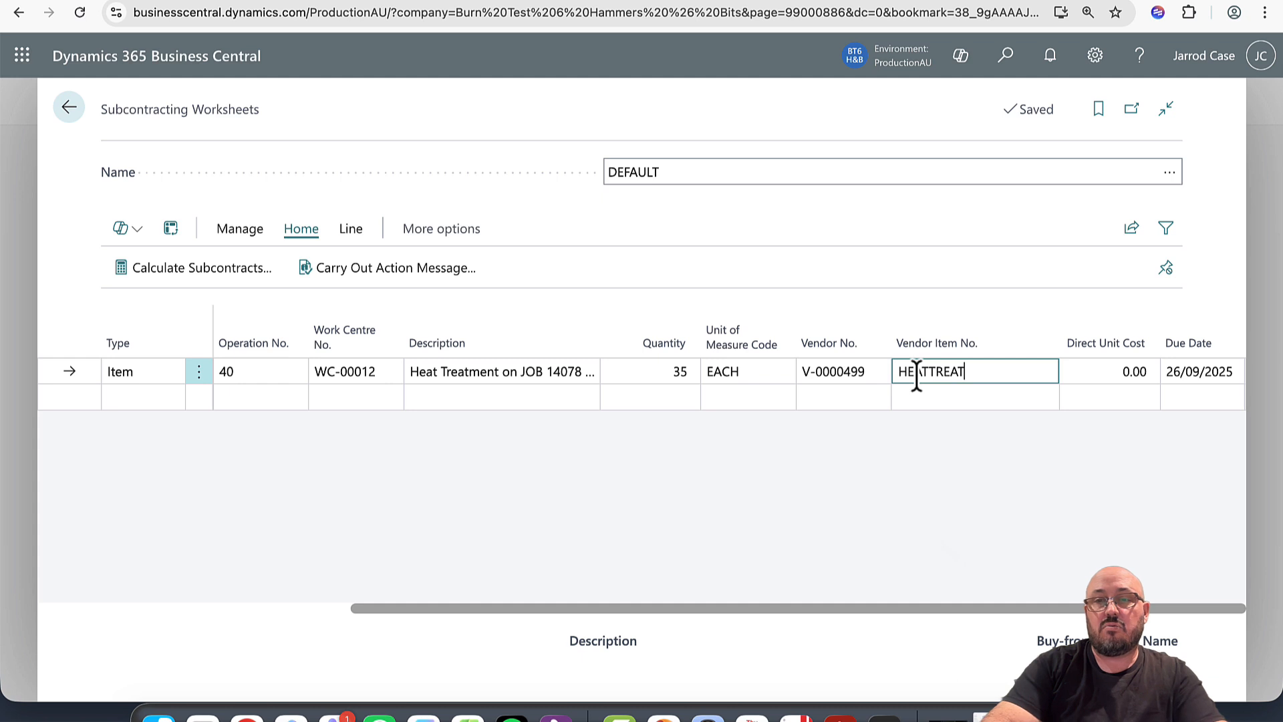
pyautogui.click(890, 486)
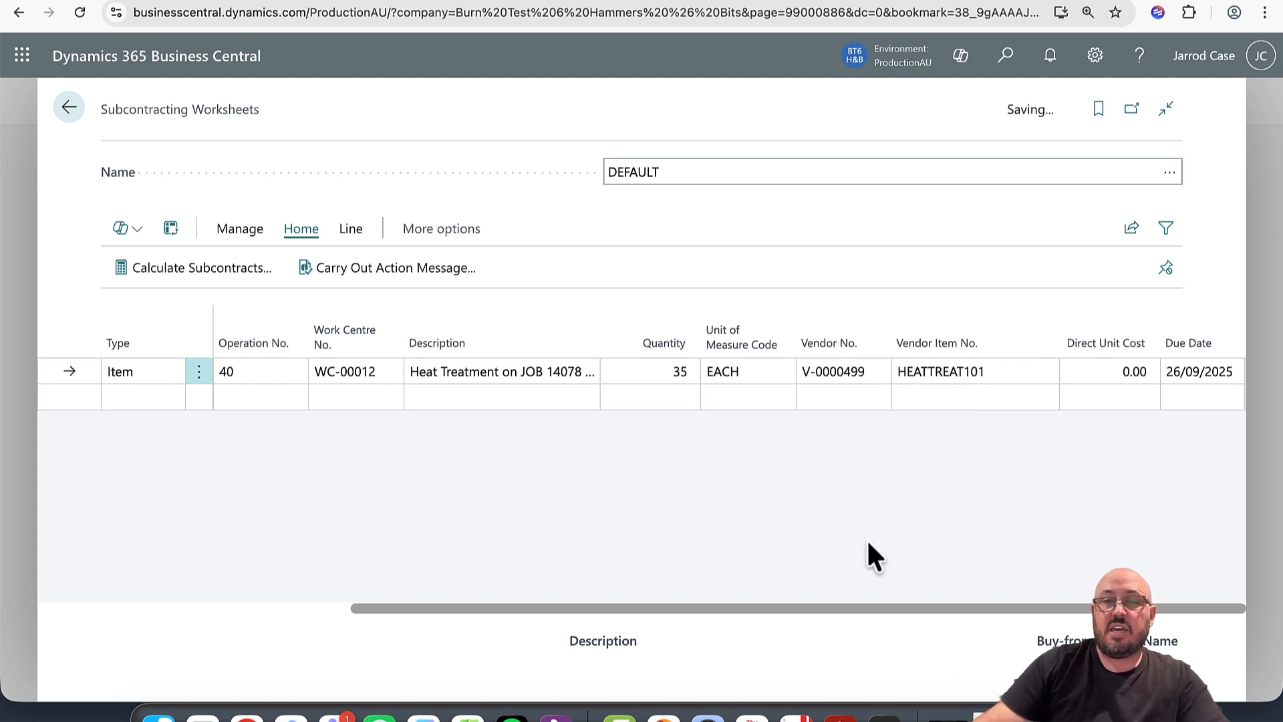
pyautogui.click(1108, 372)
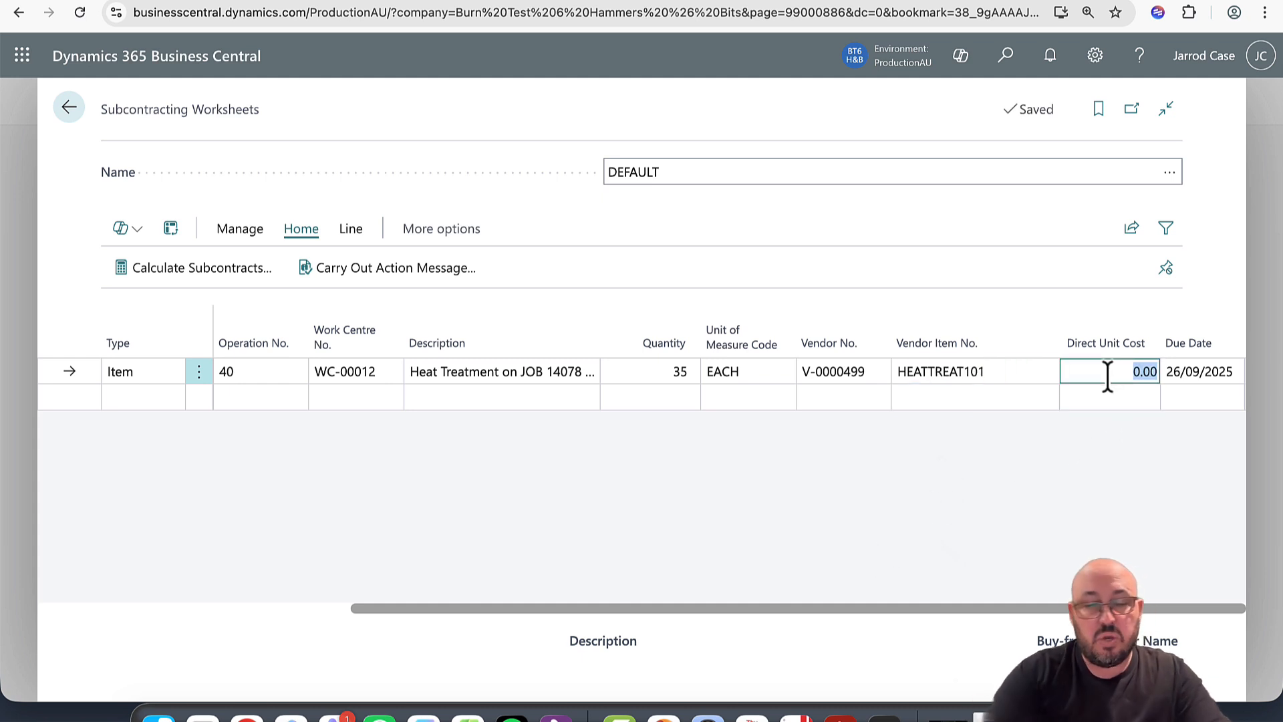
pyautogui.write('450')
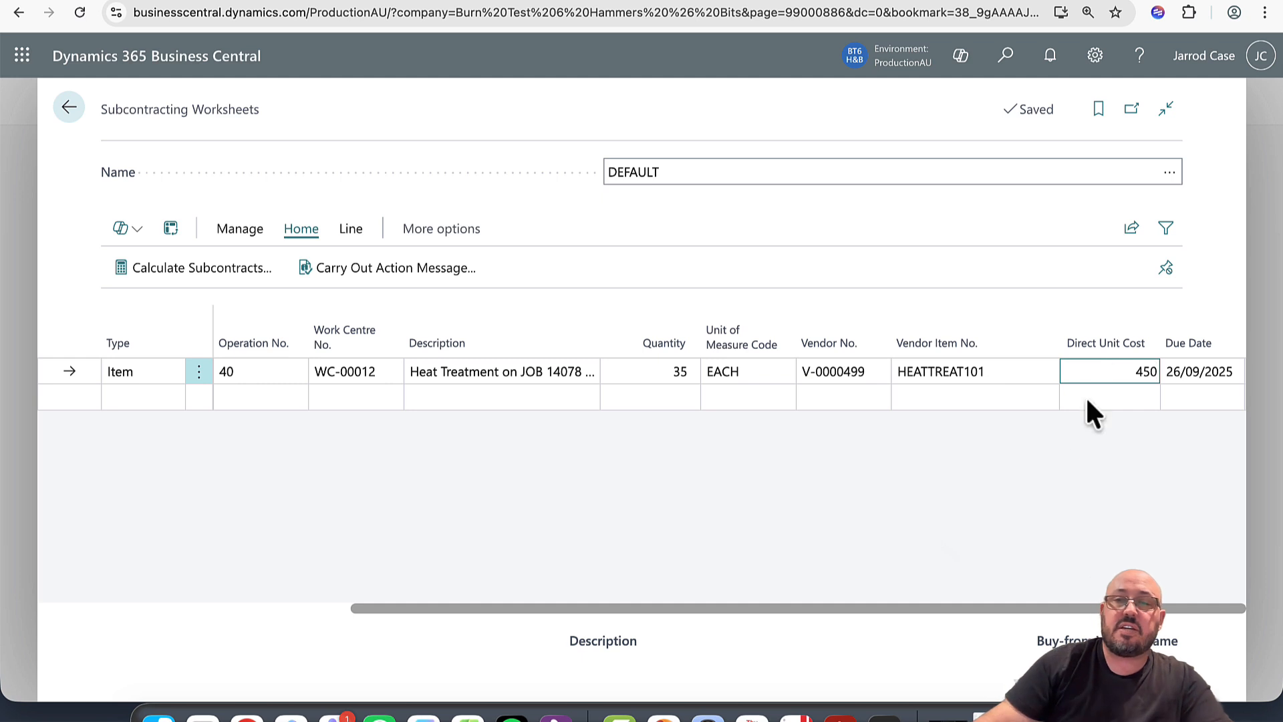
pyautogui.click(1005, 484)
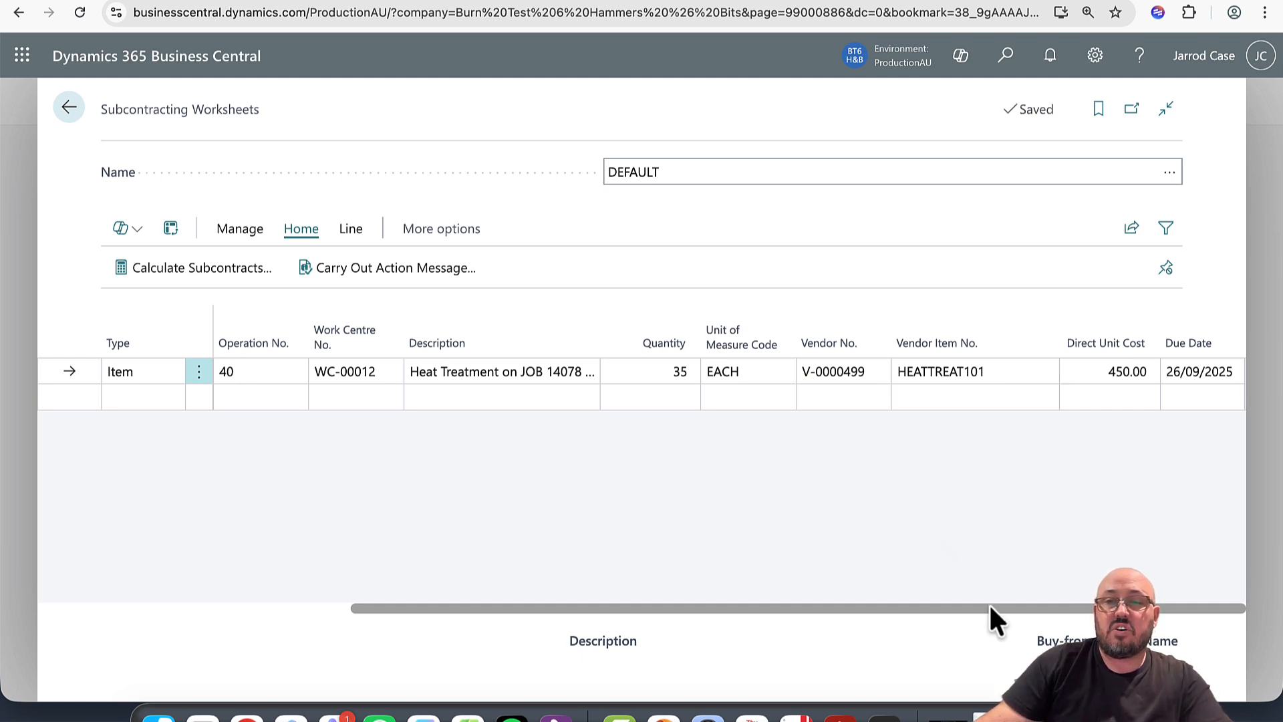
# Carry out the action message for the accepted Heat Treatment line with Print Orders turned off
pyautogui.moveTo(988, 605); pyautogui.dragTo(1269, 570)
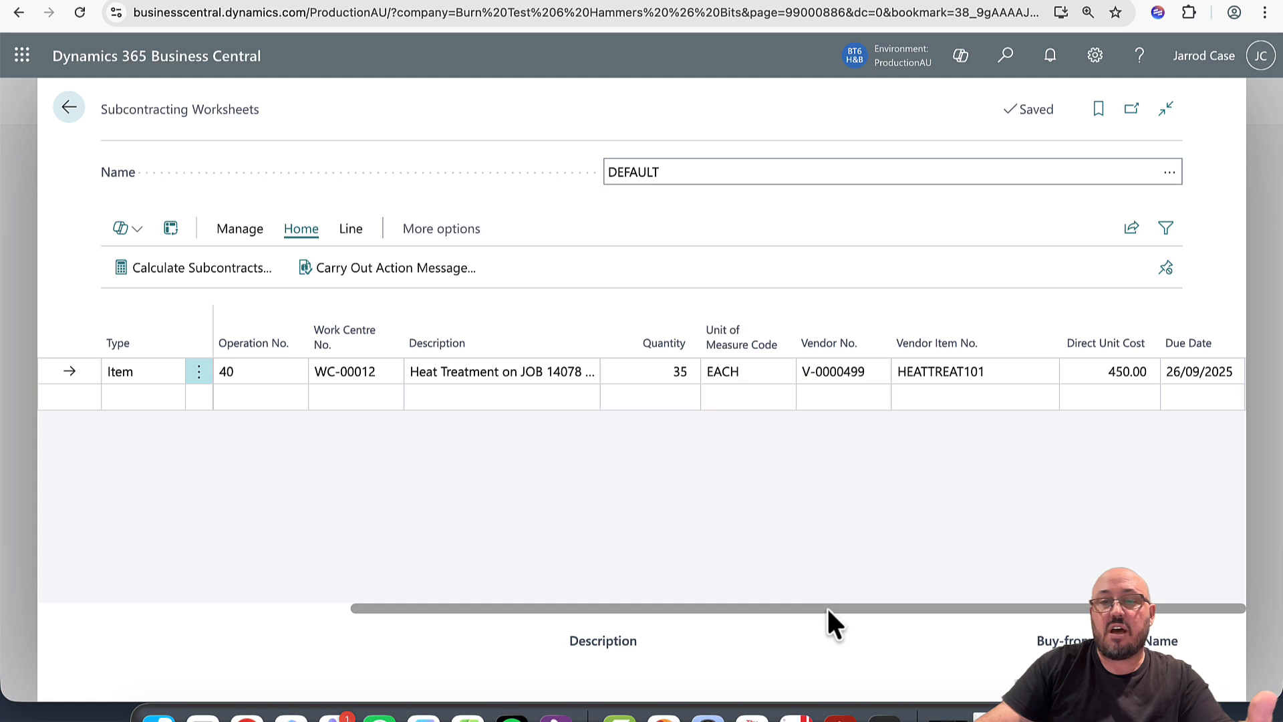
pyautogui.moveTo(827, 607); pyautogui.dragTo(254, 605)
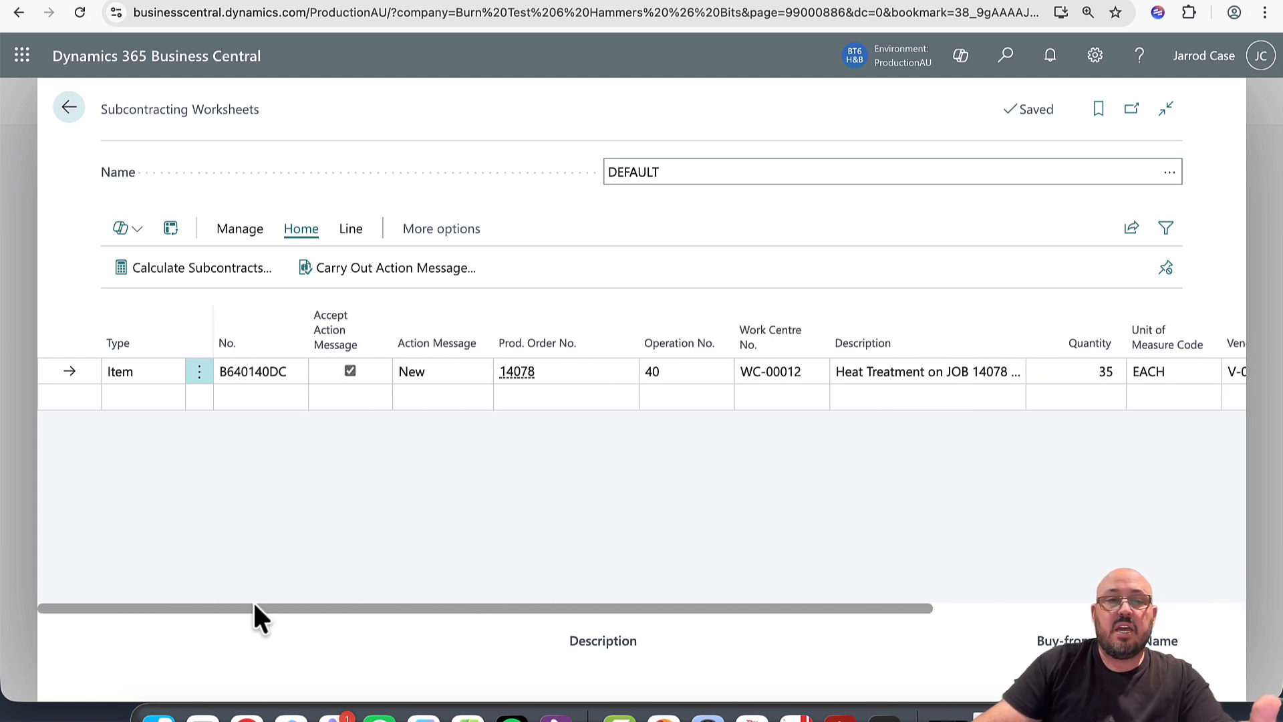
pyautogui.click(349, 369)
pyautogui.click(375, 276)
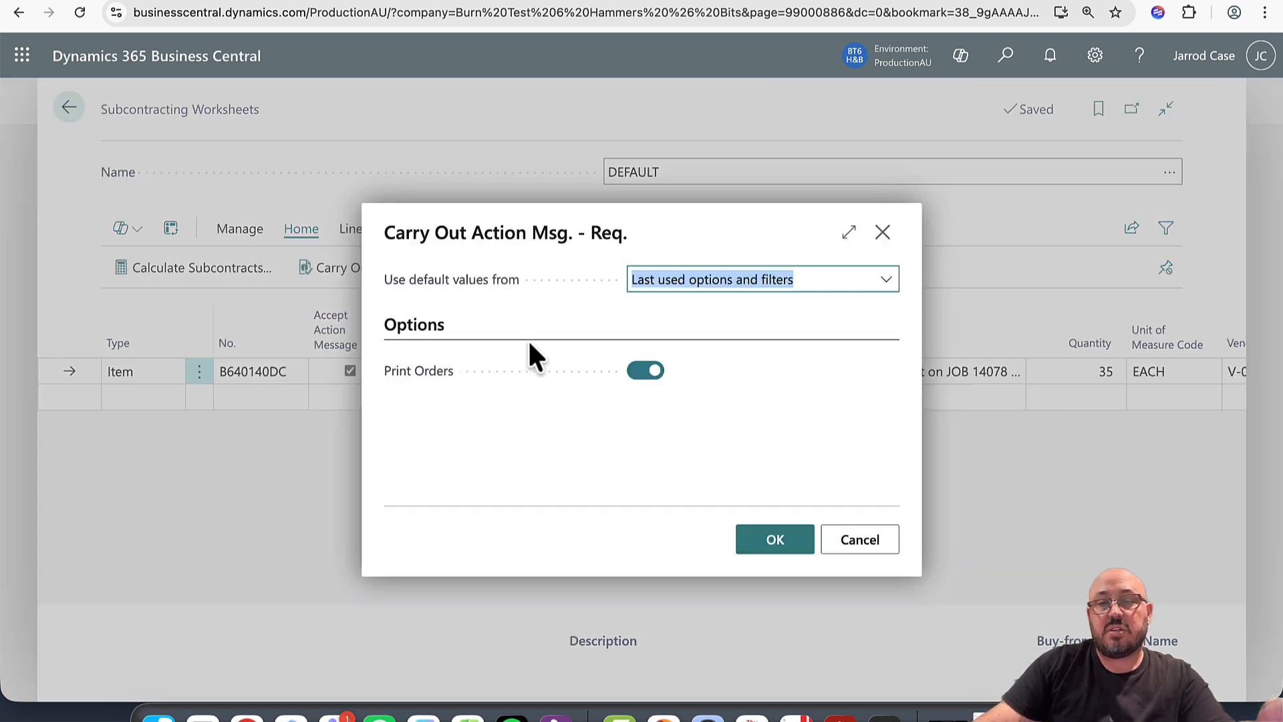
pyautogui.click(638, 374)
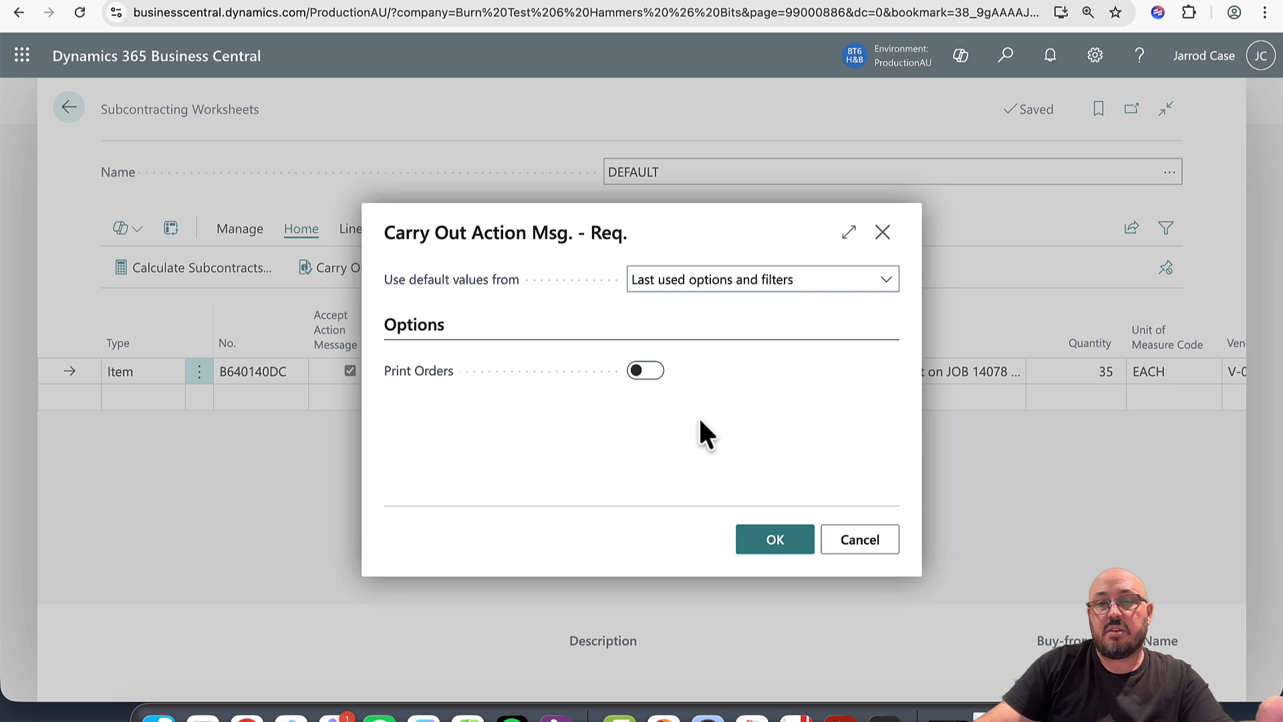
pyautogui.click(777, 541)
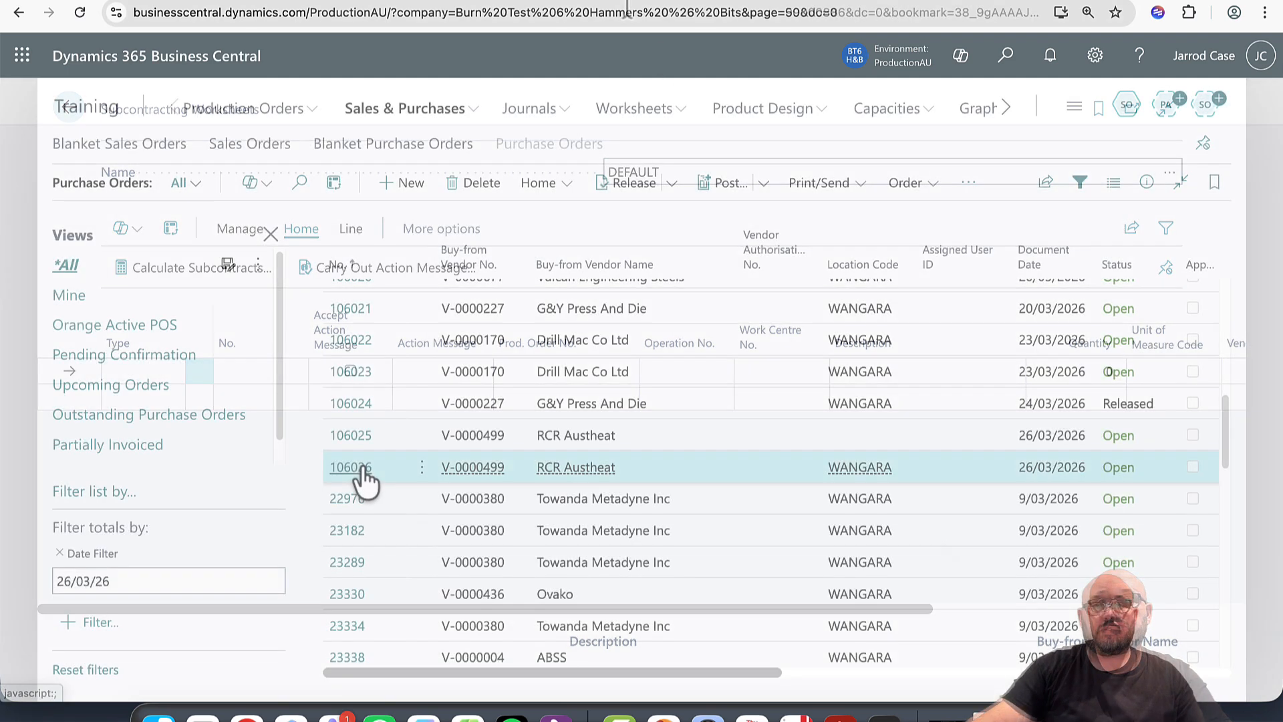
# Open the new RCR Austheat purchase order and examine its line's production order link, description, quantity, unit cost and line amount
pyautogui.click(359, 476)
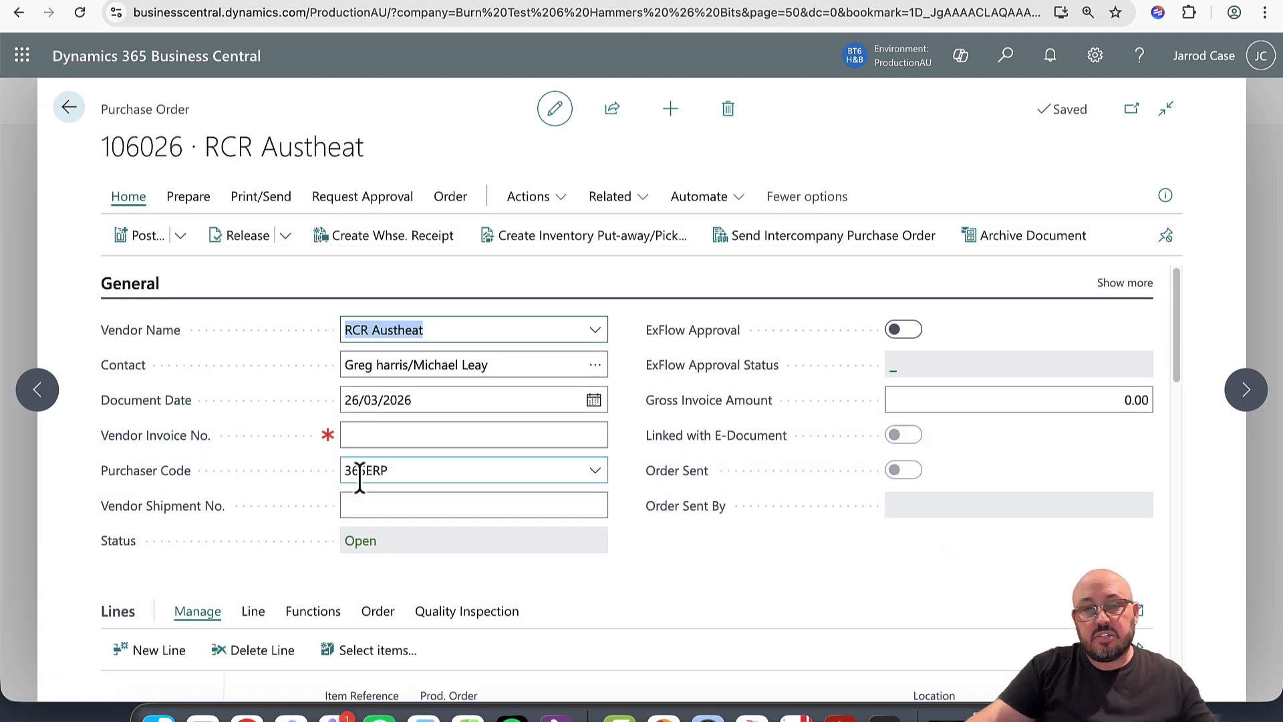
pyautogui.scroll(-1, 701, 534)
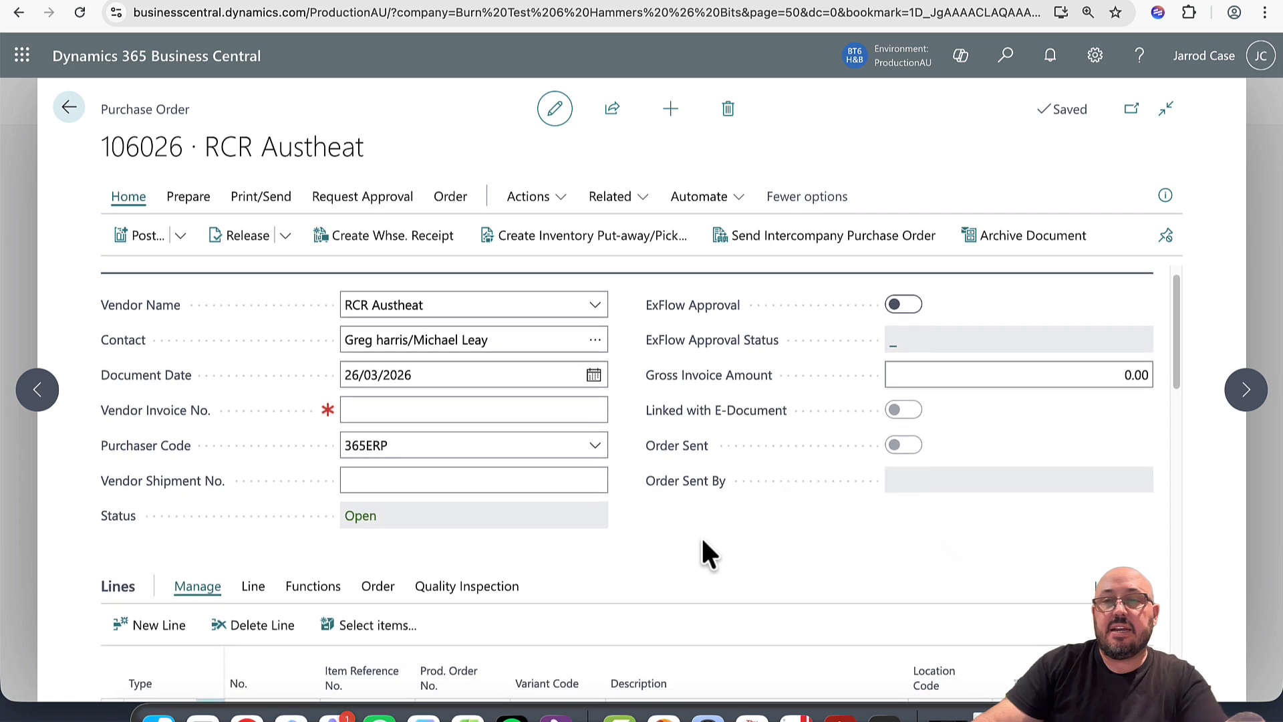
pyautogui.scroll(-2, 700, 536)
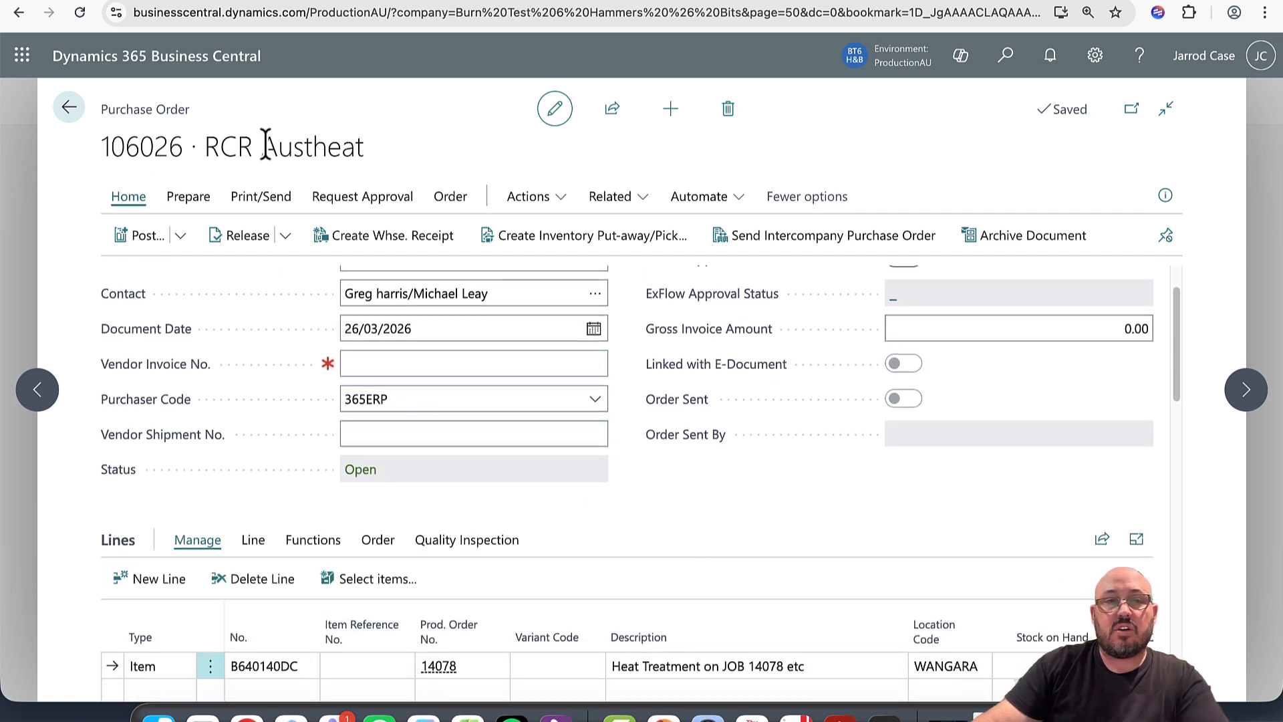
pyautogui.scroll(-5, 792, 443)
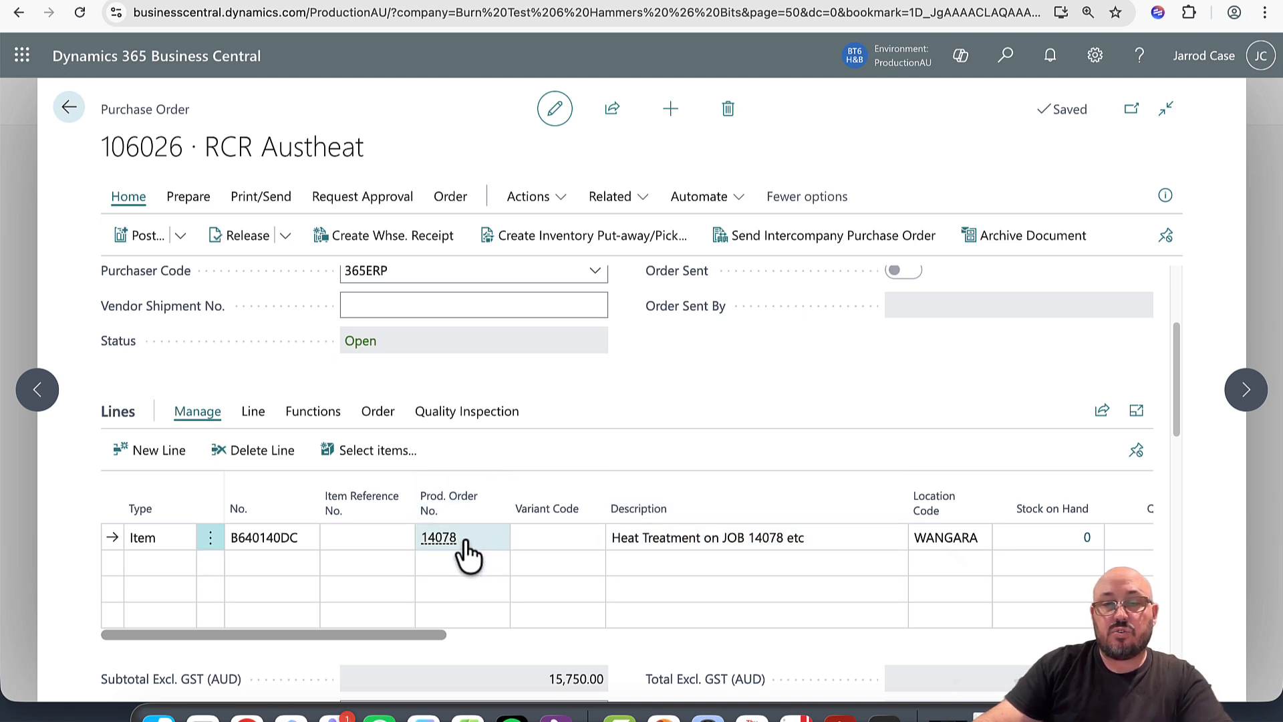
pyautogui.moveTo(410, 633); pyautogui.dragTo(524, 651)
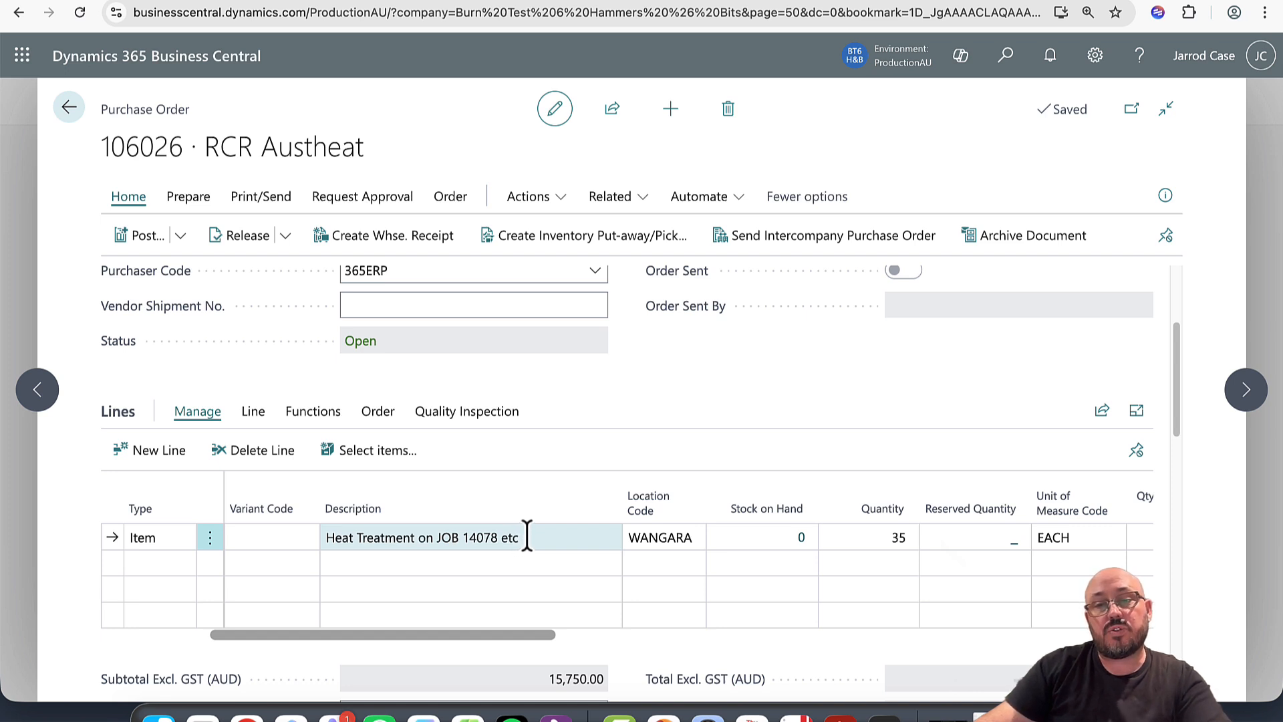
pyautogui.moveTo(554, 633); pyautogui.dragTo(733, 636)
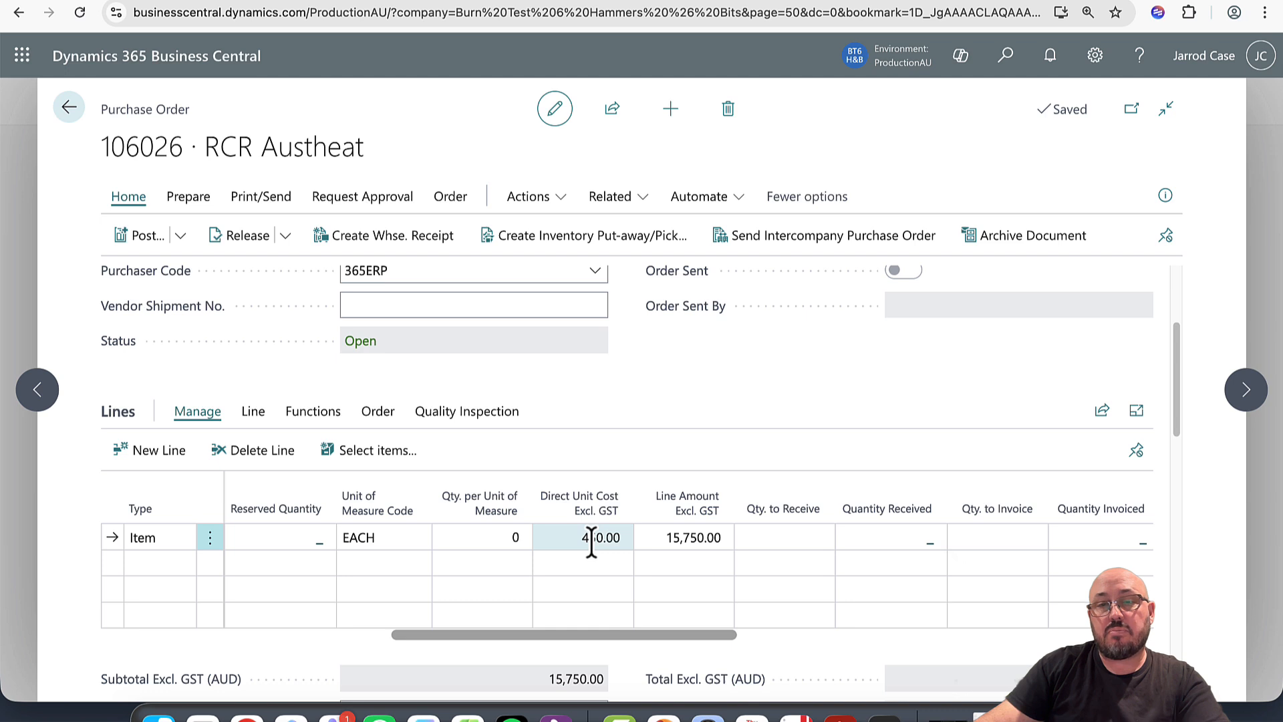
pyautogui.scroll(-1, 600, 540)
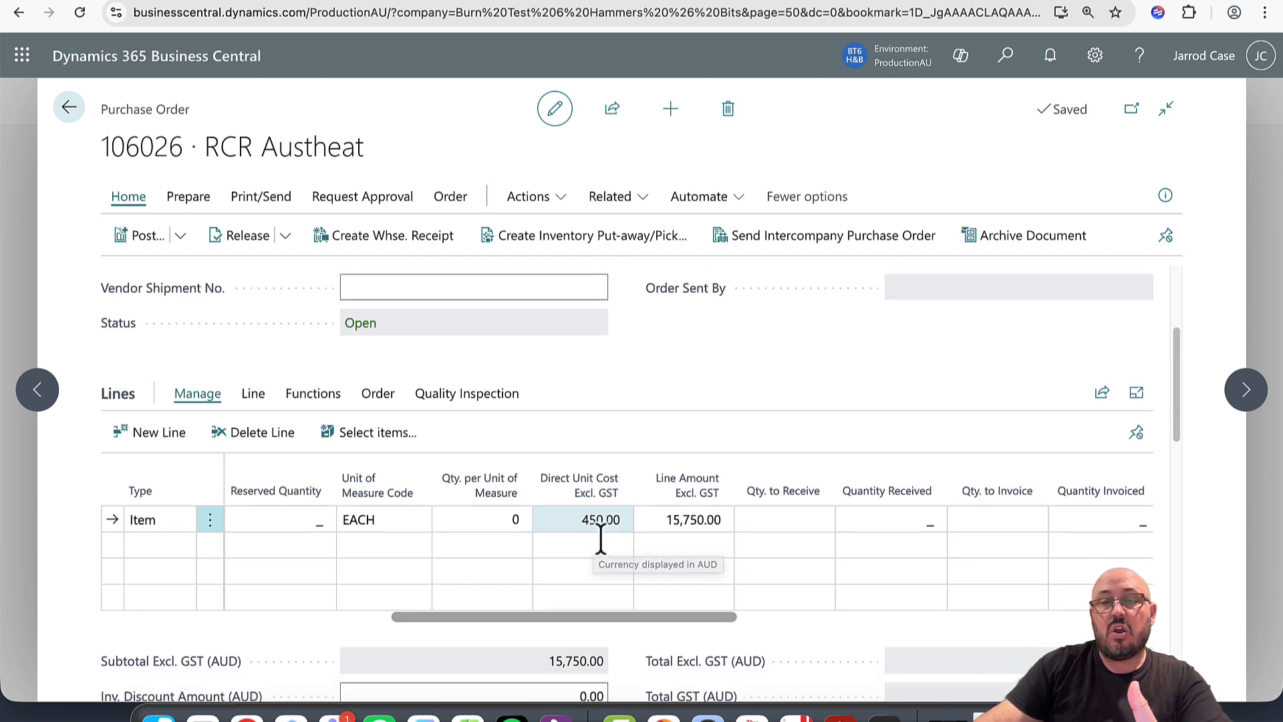
pyautogui.scroll(-2, 601, 540)
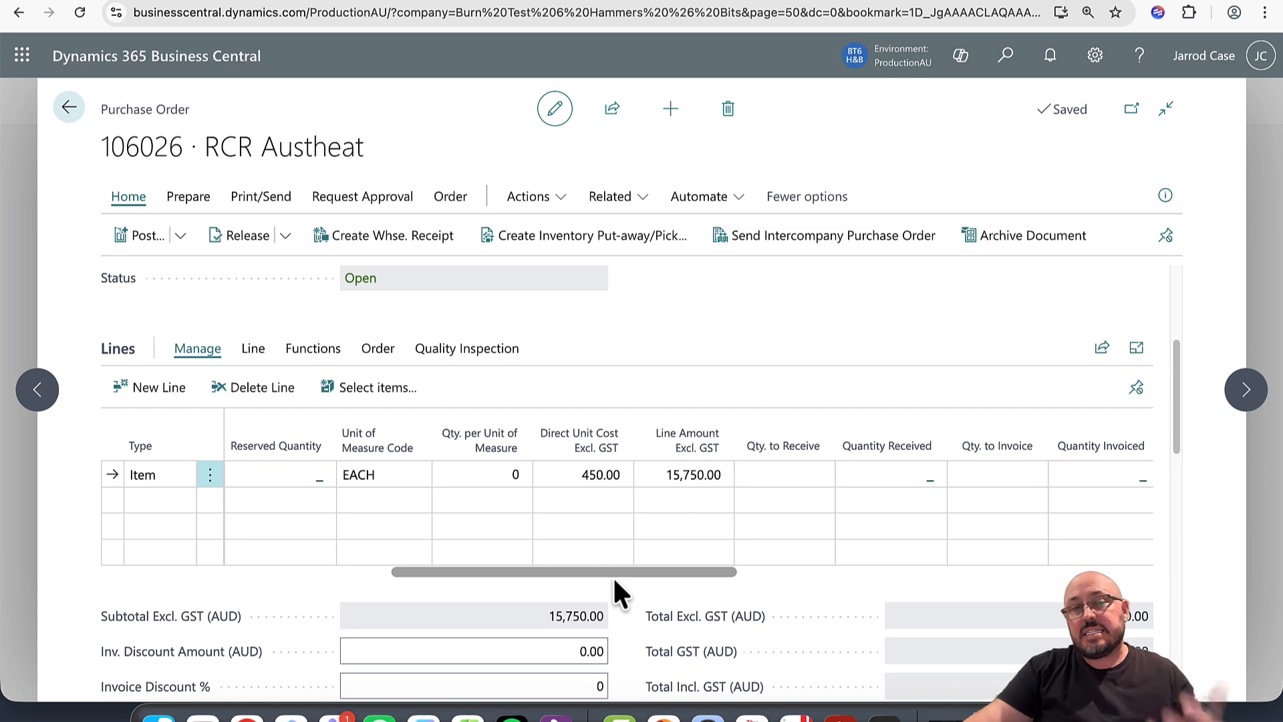
# Check the purchase order's printing and sending options, and look over its general details, including the vendor invoice number field
pyautogui.click(266, 201)
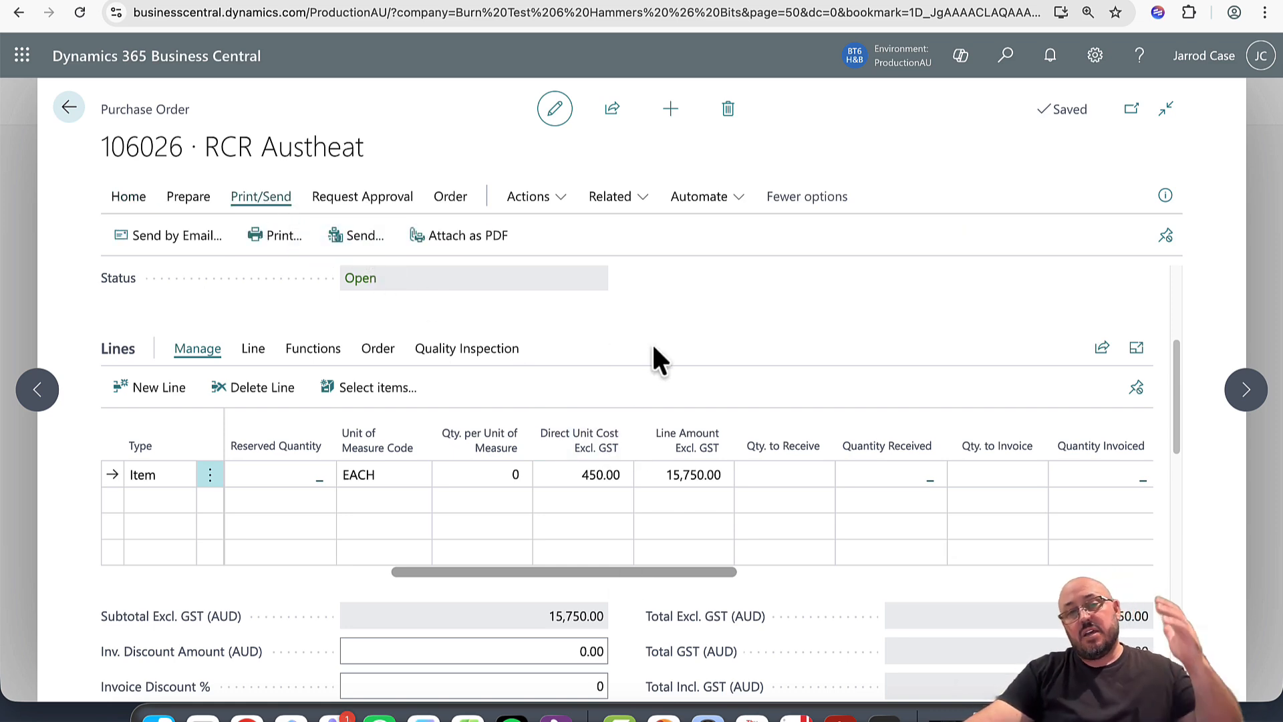
pyautogui.scroll(5, 641, 361)
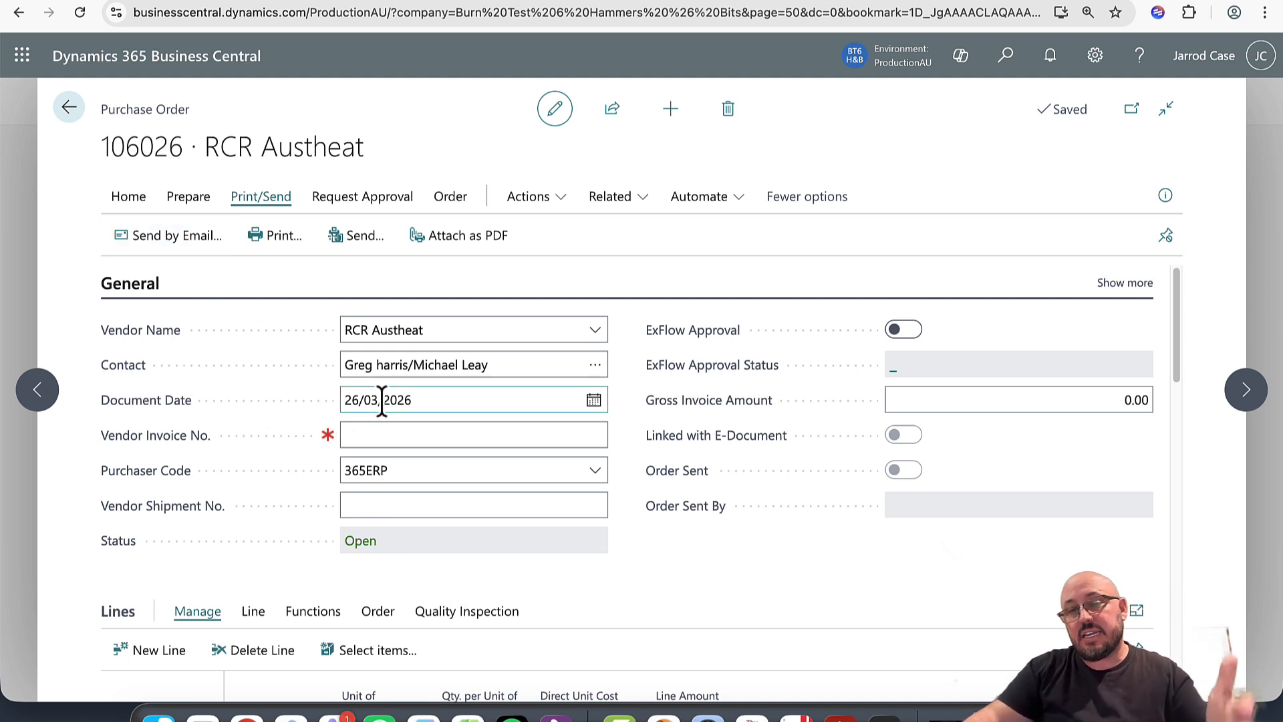
pyautogui.click(476, 434)
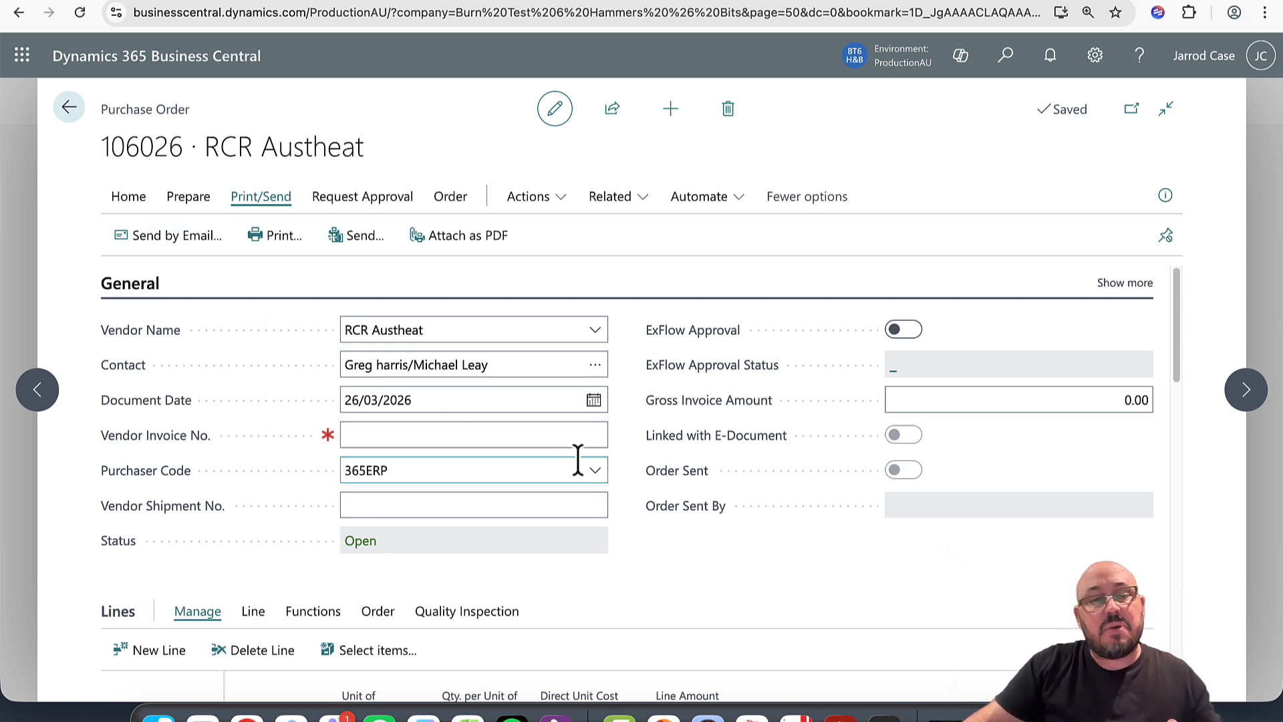